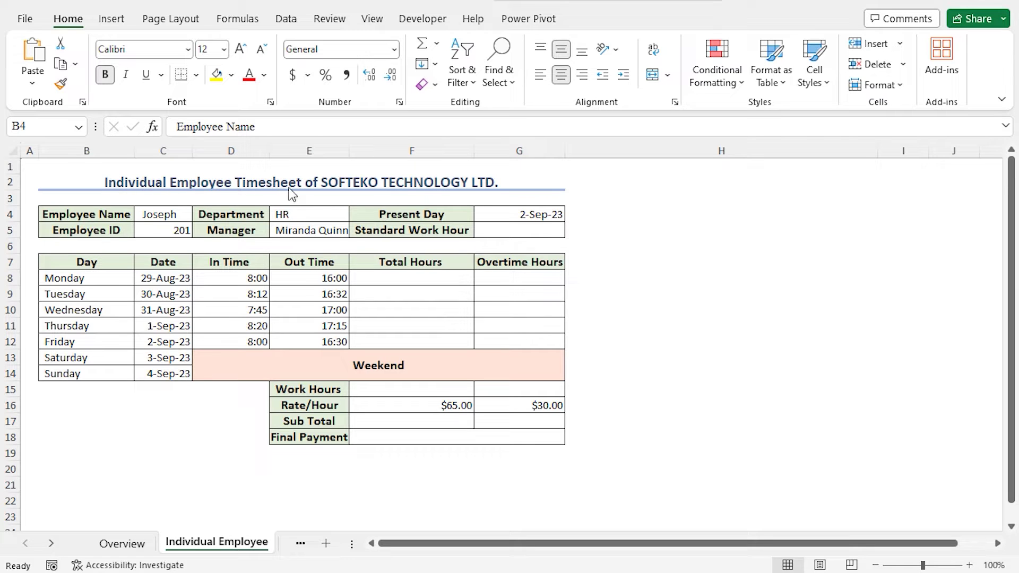
# Review the timesheet's labels and column headings, from Employee Name to Final Payment
pyautogui.click(114, 215)
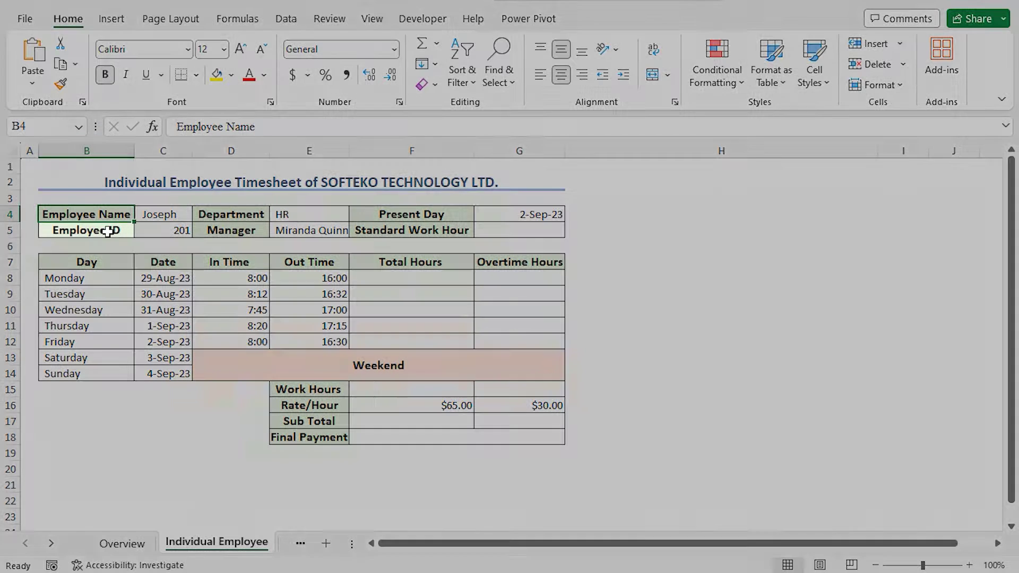
pyautogui.click(114, 233)
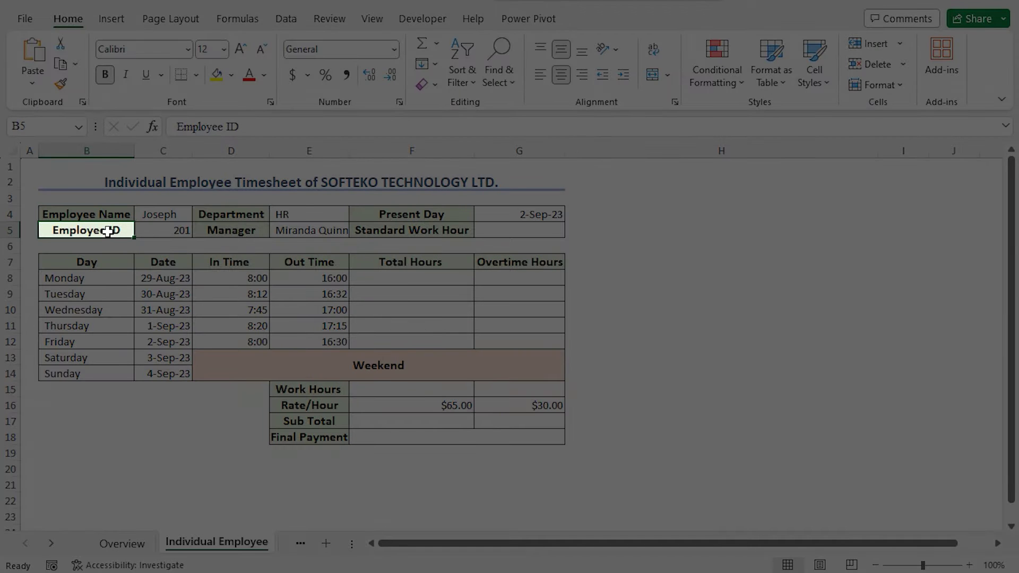
pyautogui.click(257, 228)
pyautogui.click(355, 215)
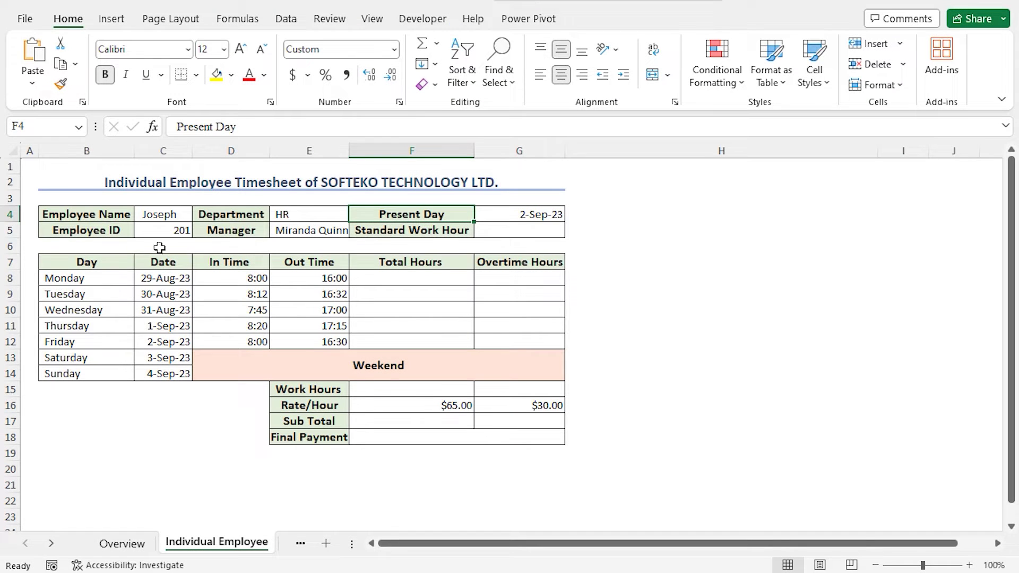
pyautogui.click(114, 261)
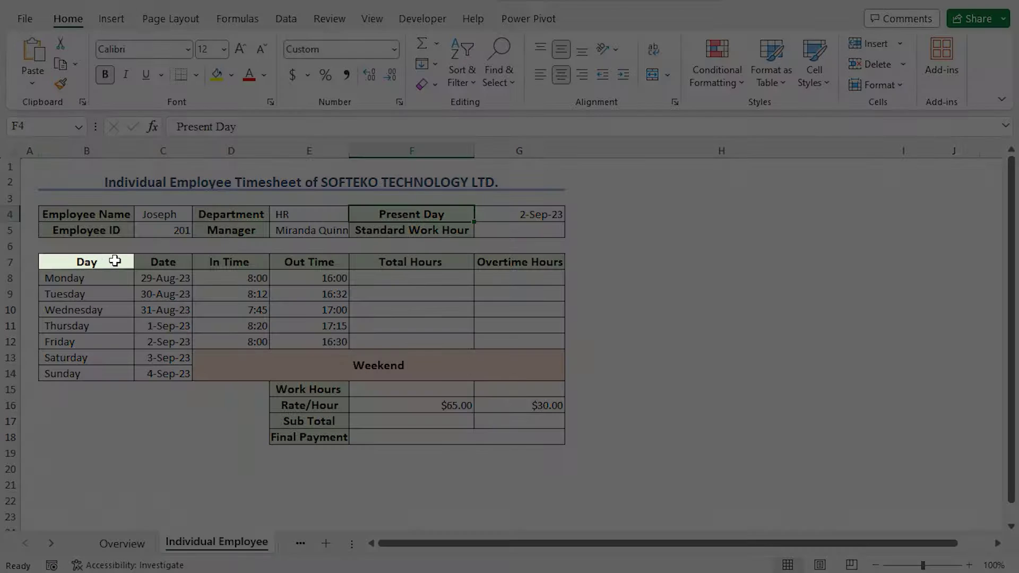
pyautogui.click(164, 259)
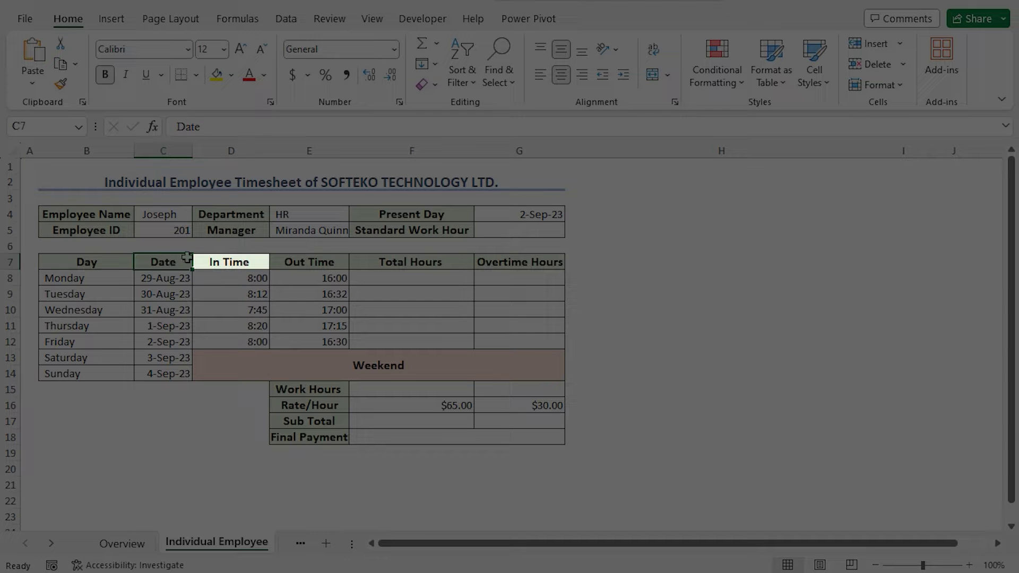
pyautogui.click(242, 259)
pyautogui.click(295, 259)
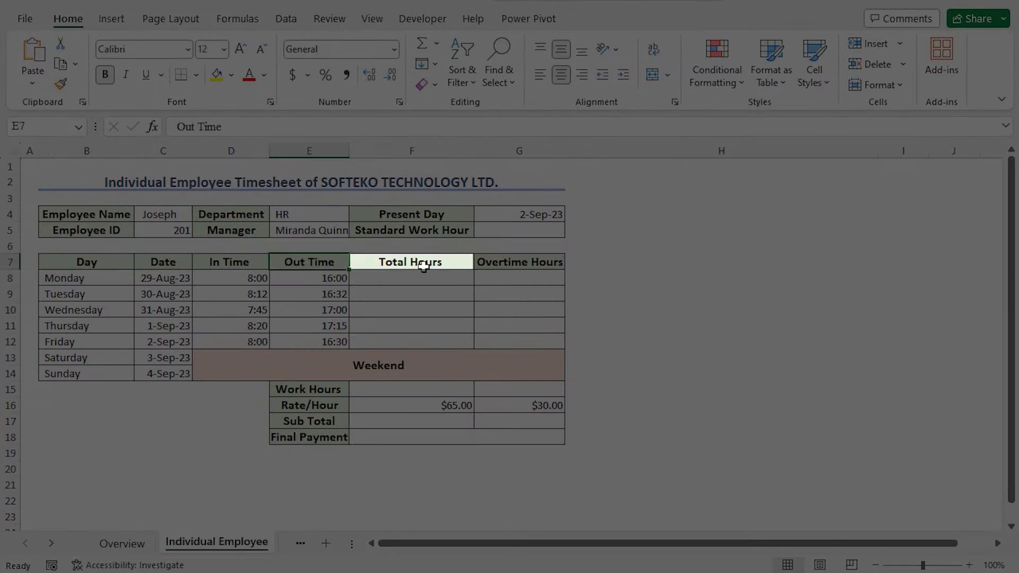
pyautogui.click(427, 262)
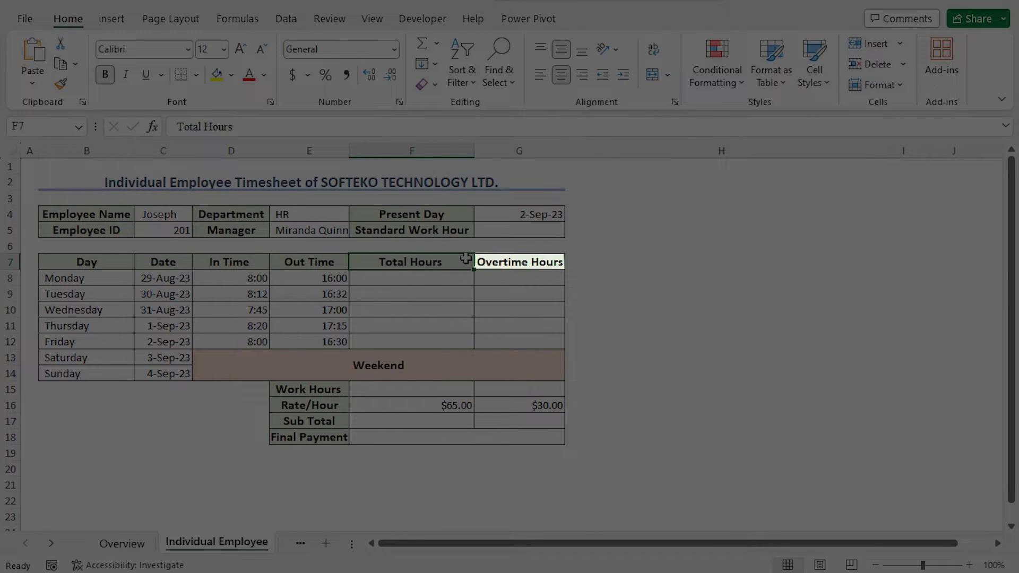
pyautogui.click(512, 260)
pyautogui.click(347, 385)
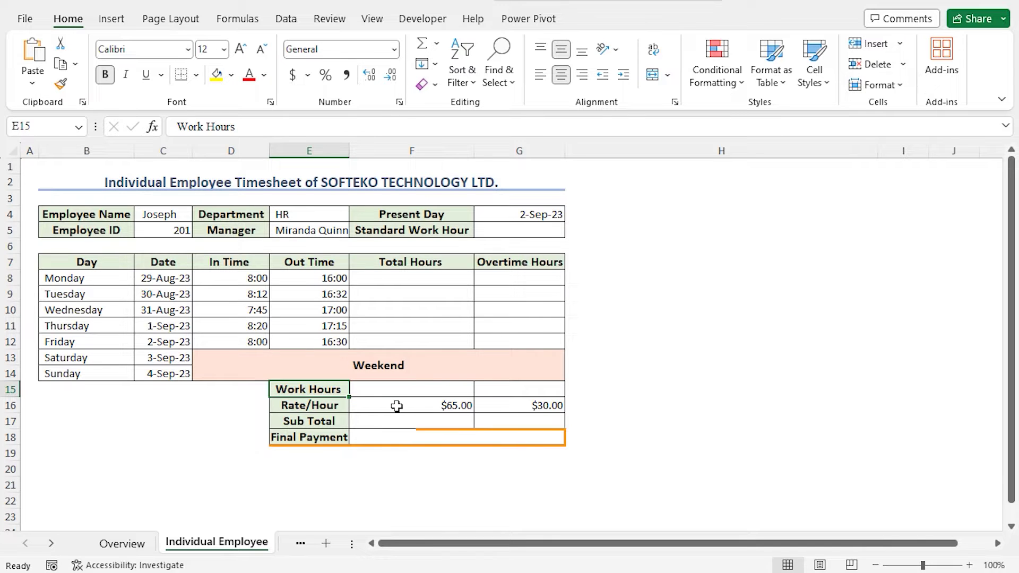
pyautogui.click(347, 437)
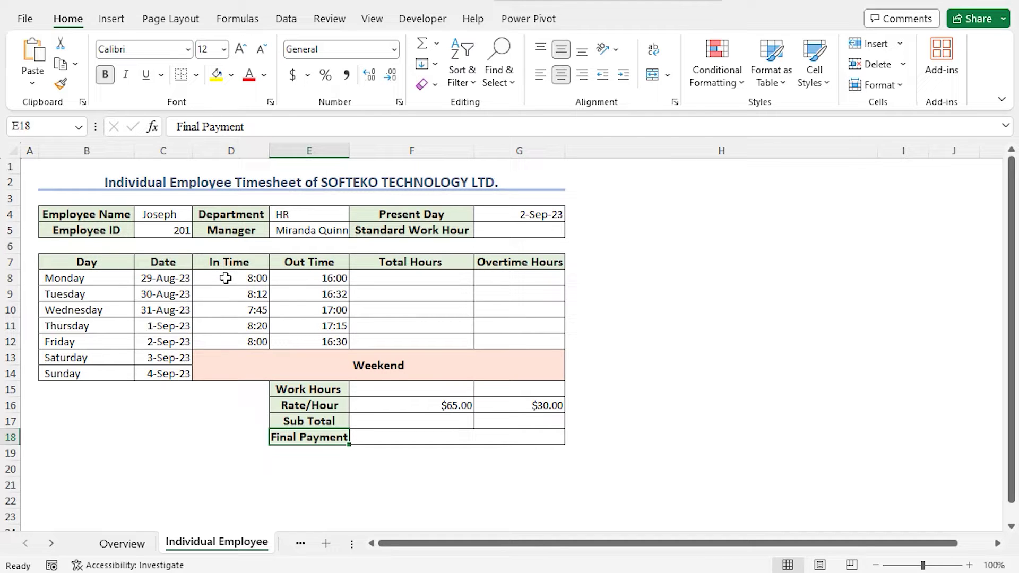
# Format the In/Out times D8:E12 as 13:30 time and start a formula in F8
pyautogui.moveTo(230, 277); pyautogui.dragTo(326, 344)
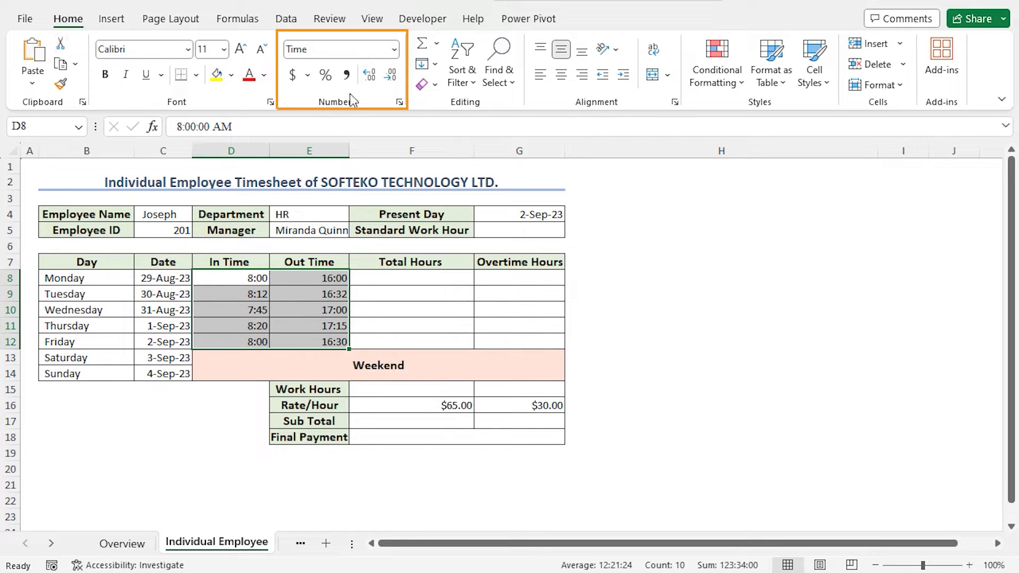
pyautogui.click(393, 49)
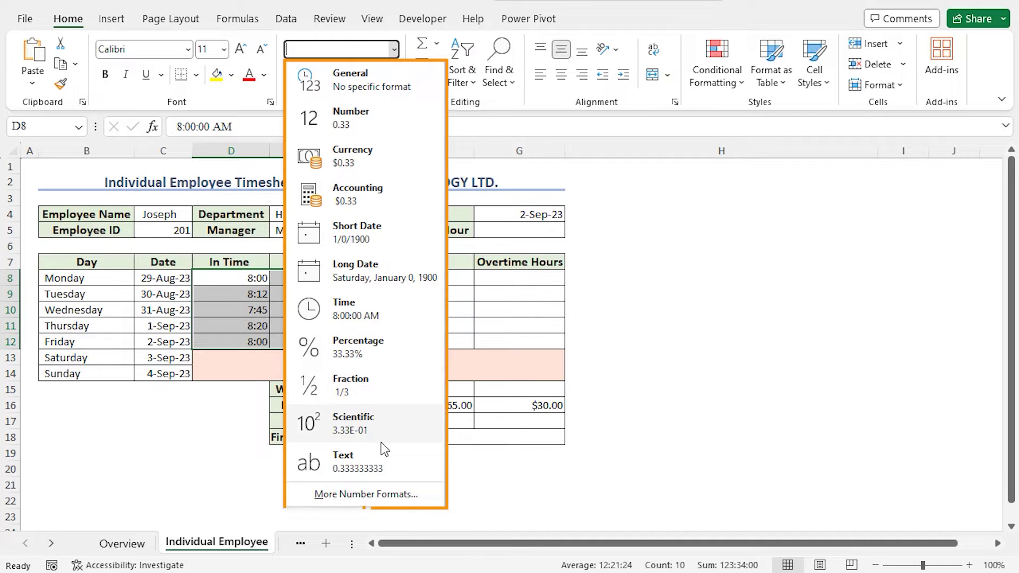
pyautogui.click(414, 495)
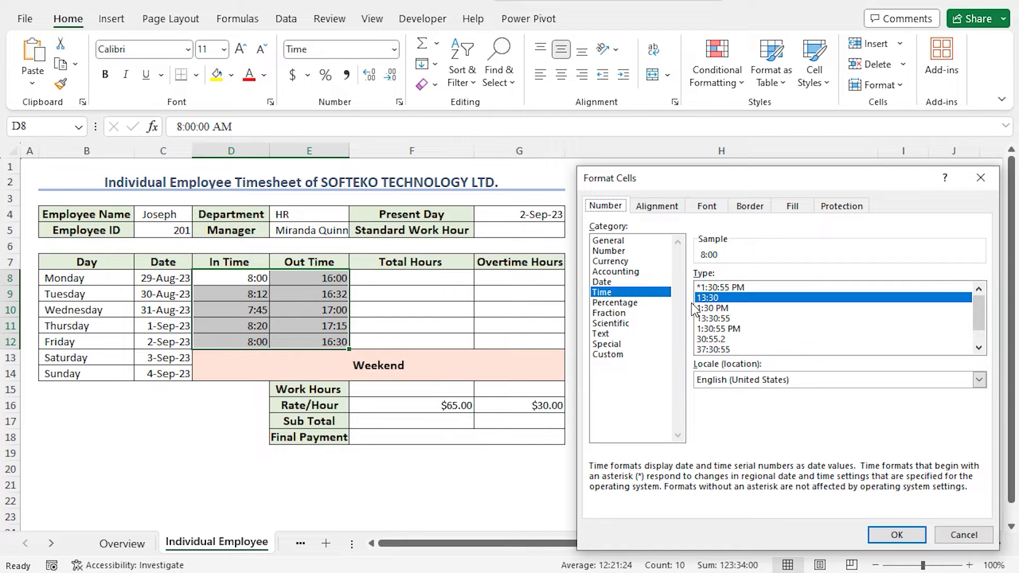
pyautogui.click(895, 535)
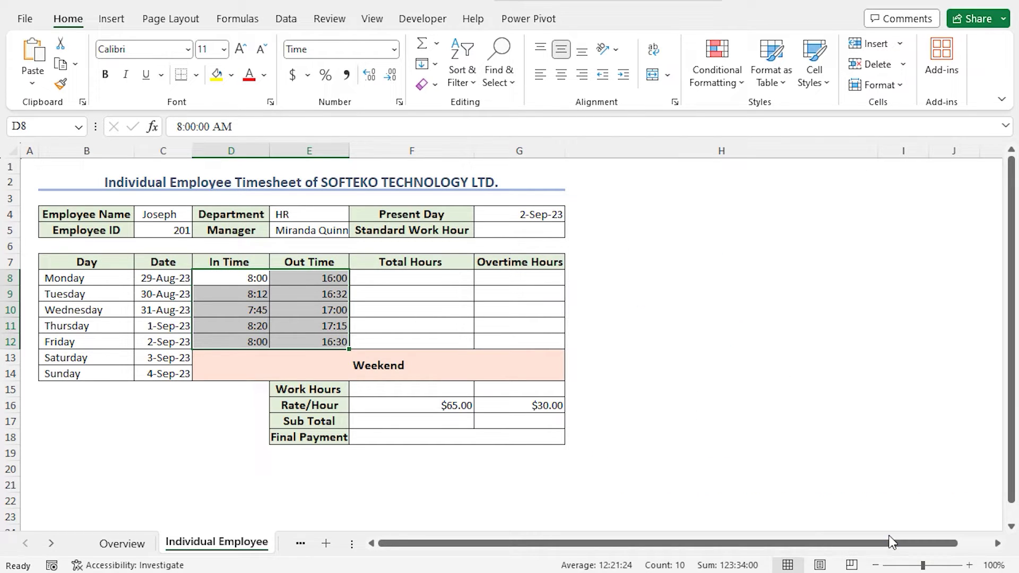
pyautogui.click(404, 275)
pyautogui.write('=')
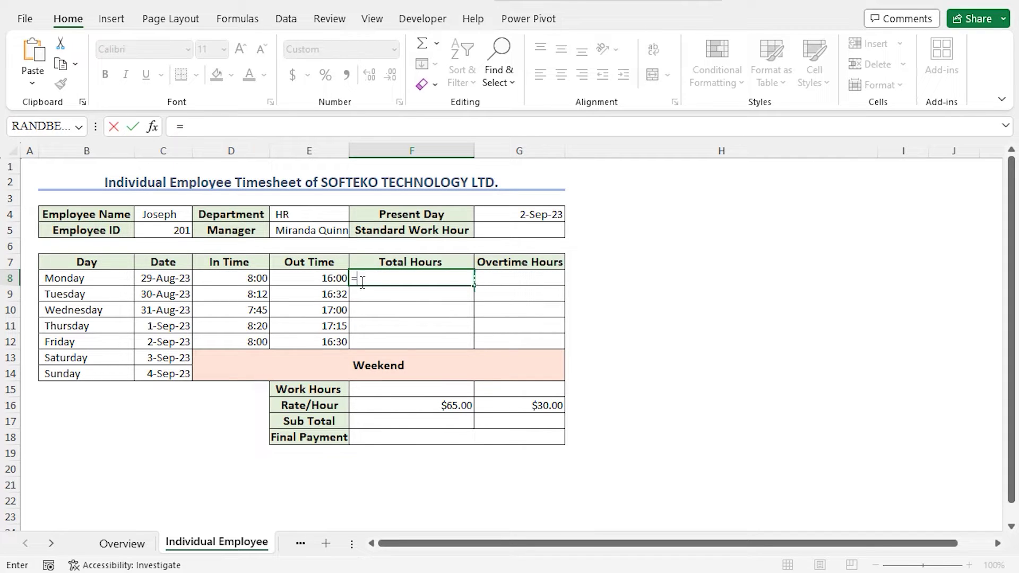
# Enter =E8-D8 in F8 and fill it to F12, giving 8:00, 8:20, 9:15, 8:55, 8:30
pyautogui.click(333, 282)
pyautogui.write('-')
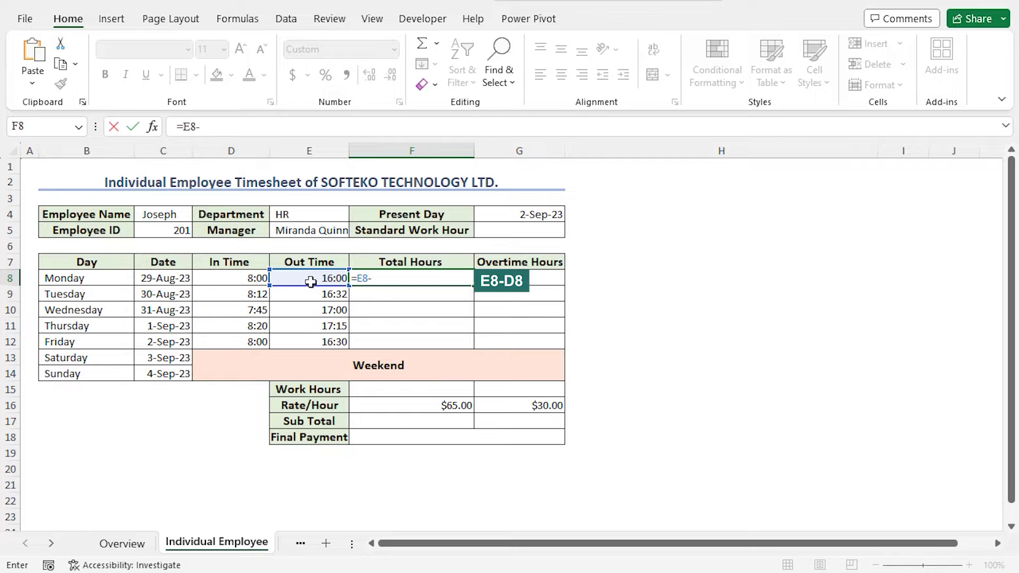
pyautogui.click(266, 278)
pyautogui.press('Return')
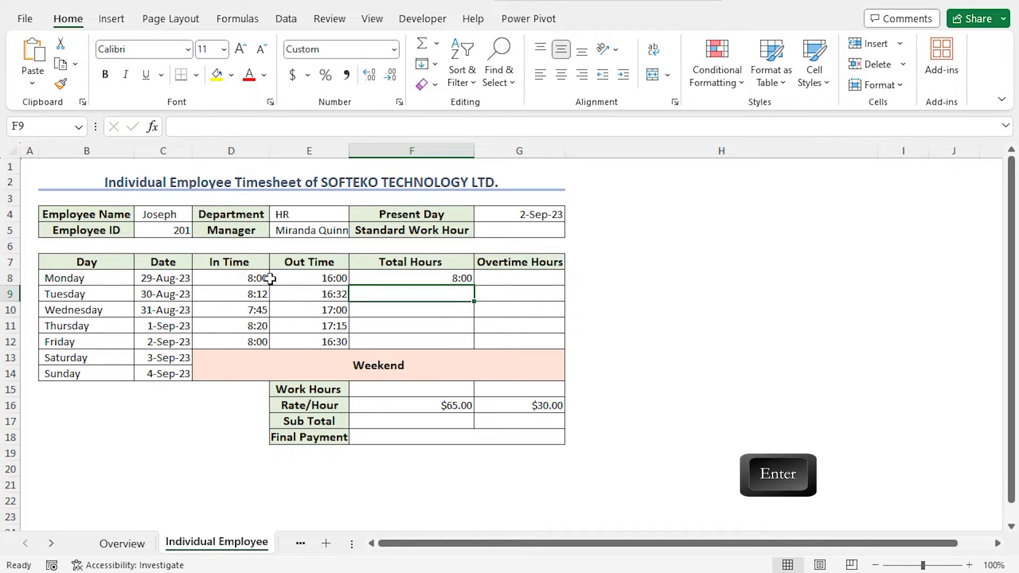
pyautogui.click(409, 278)
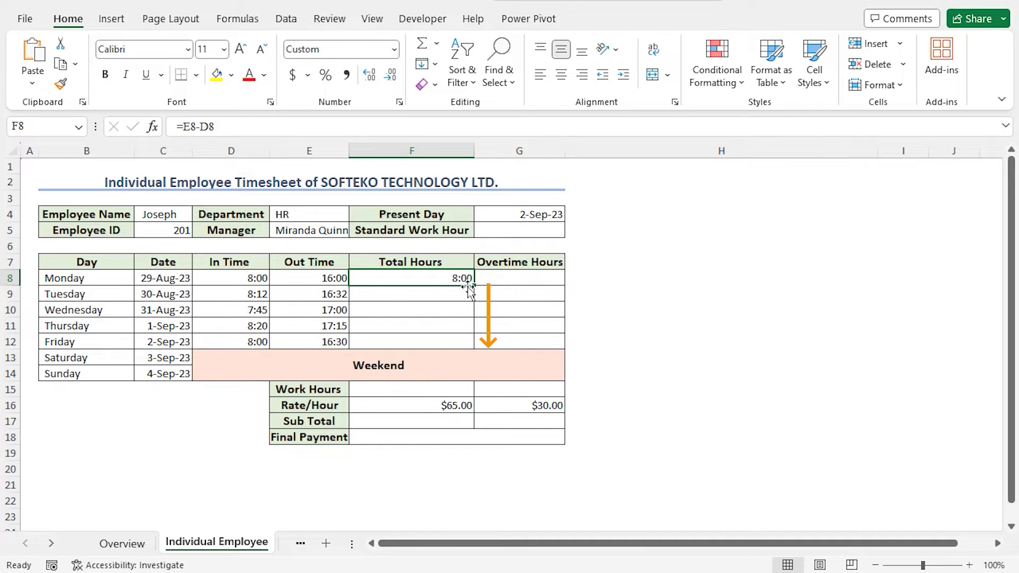
pyautogui.moveTo(473, 286); pyautogui.dragTo(475, 348)
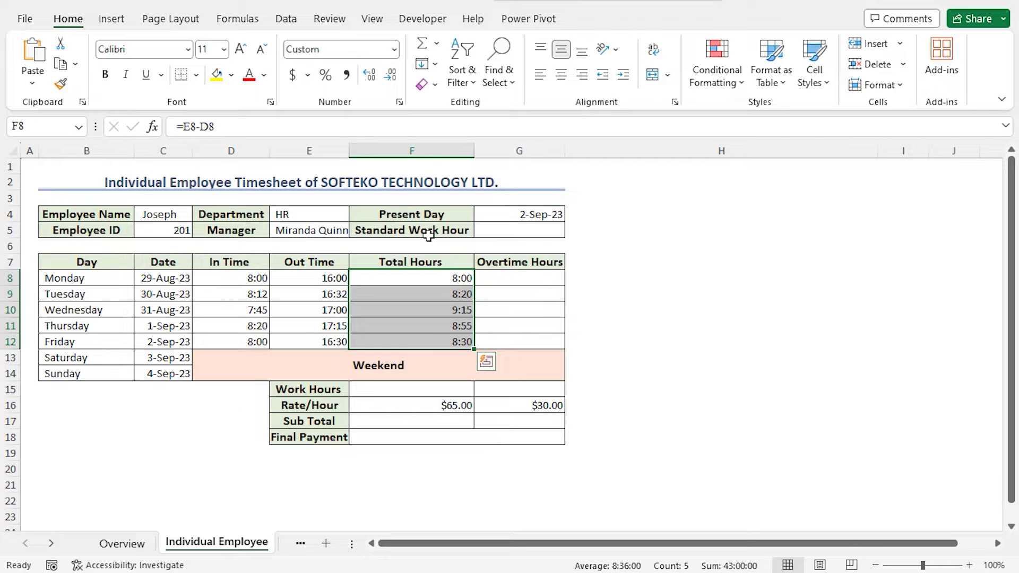
# Enter =TIME(8,0,0) in G5 so the standard work hour shows 8:00
pyautogui.click(518, 230)
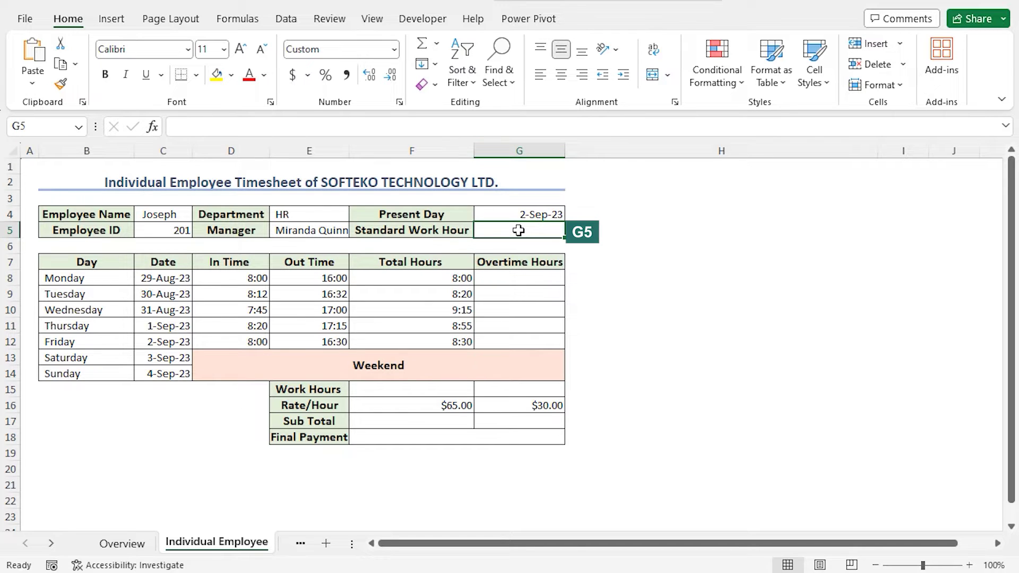
pyautogui.write('=')
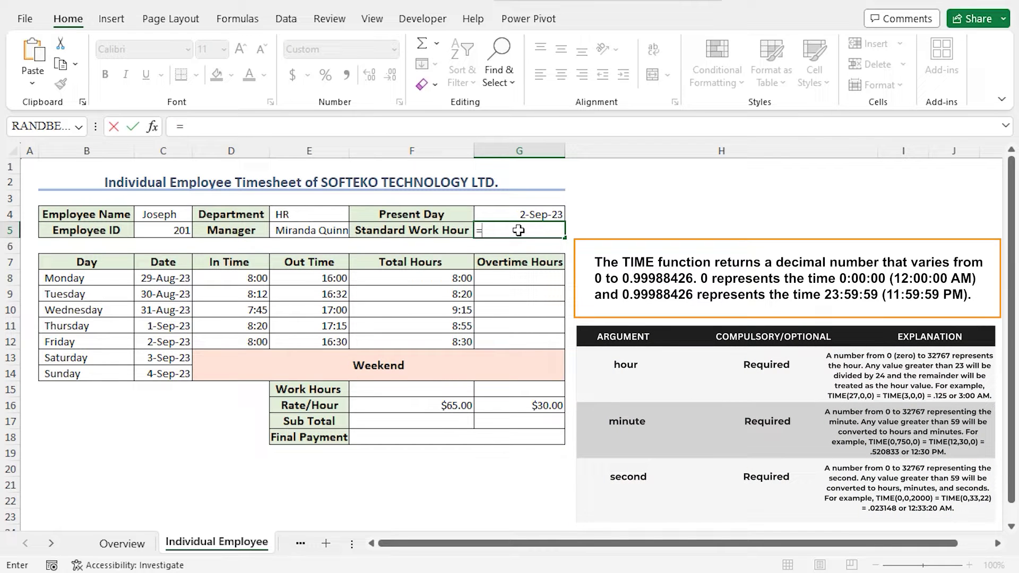
pyautogui.write('time')
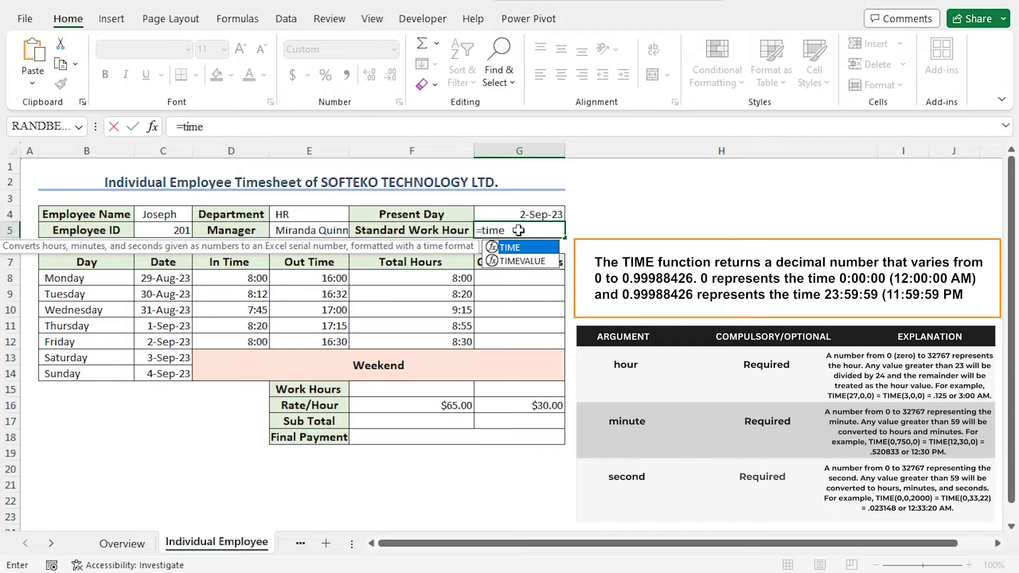
pyautogui.press('Tab')
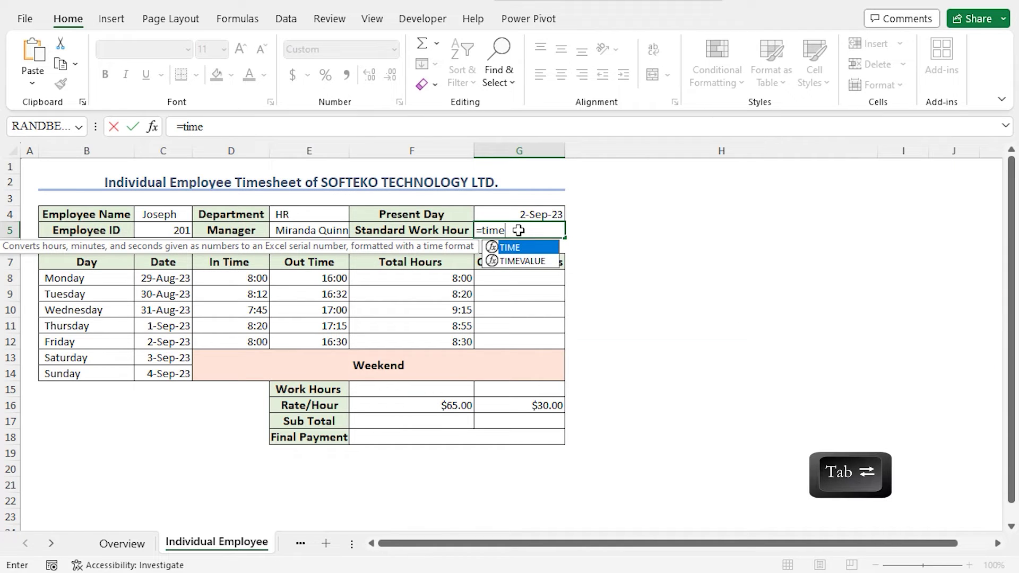
pyautogui.press('Tab')
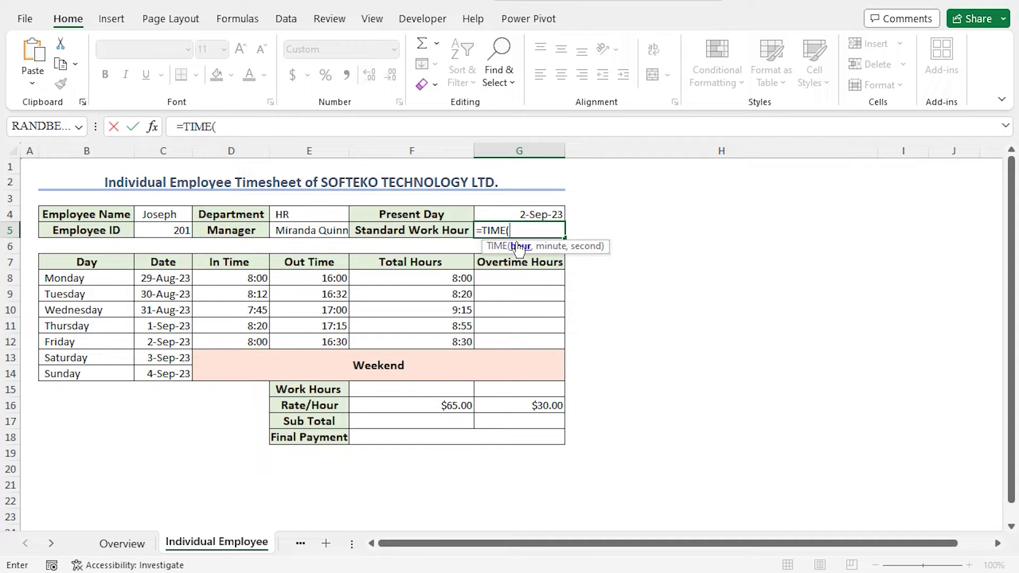
pyautogui.write('8,0,0)')
pyautogui.press('Return')
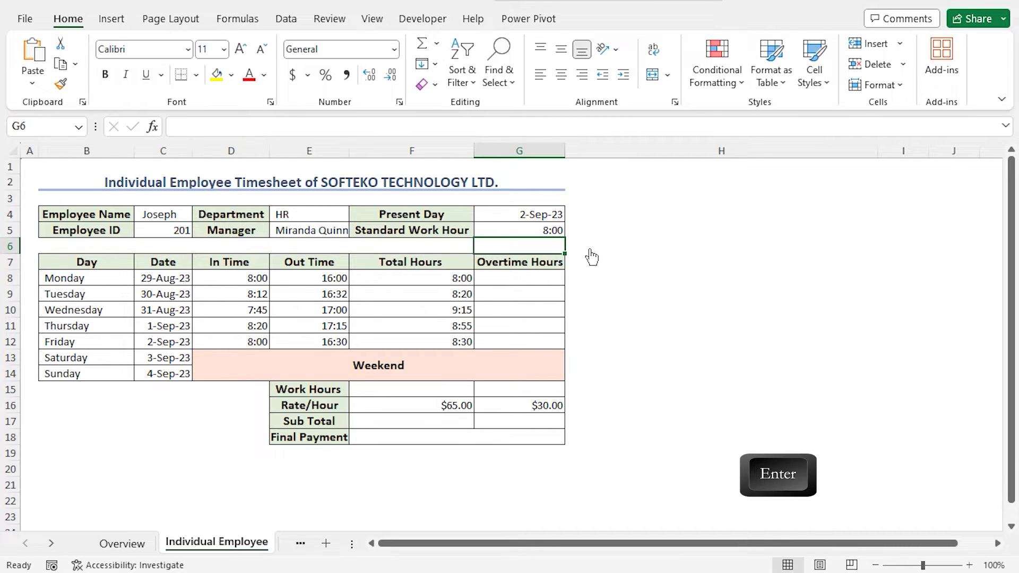
pyautogui.click(530, 228)
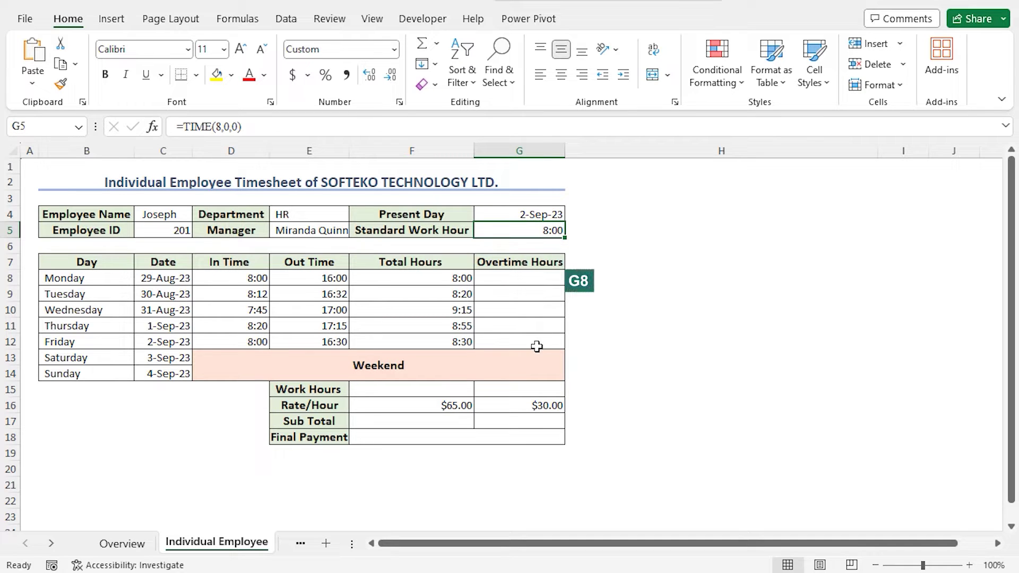
pyautogui.click(522, 277)
# Enter =IF(F8>$G$5,F8-$G$5,0) in G8, giving Monday 0:00 overtime
pyautogui.write('=')
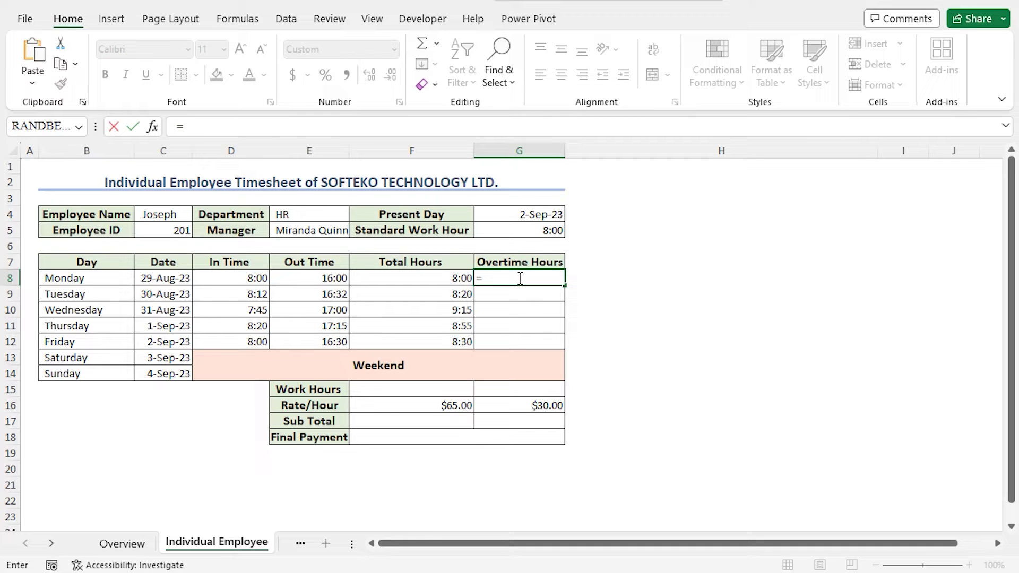
pyautogui.write('if')
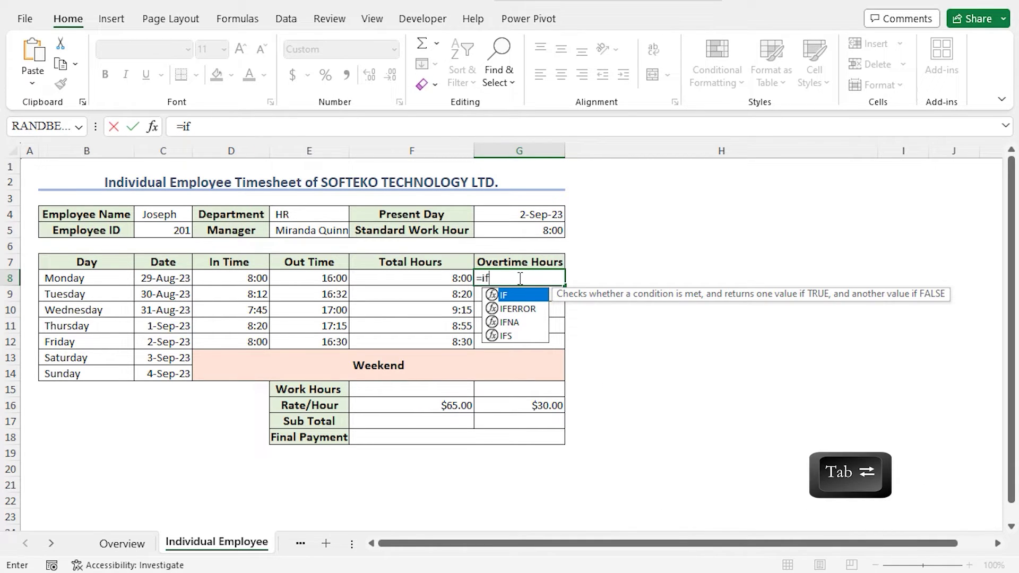
pyautogui.press('Tab')
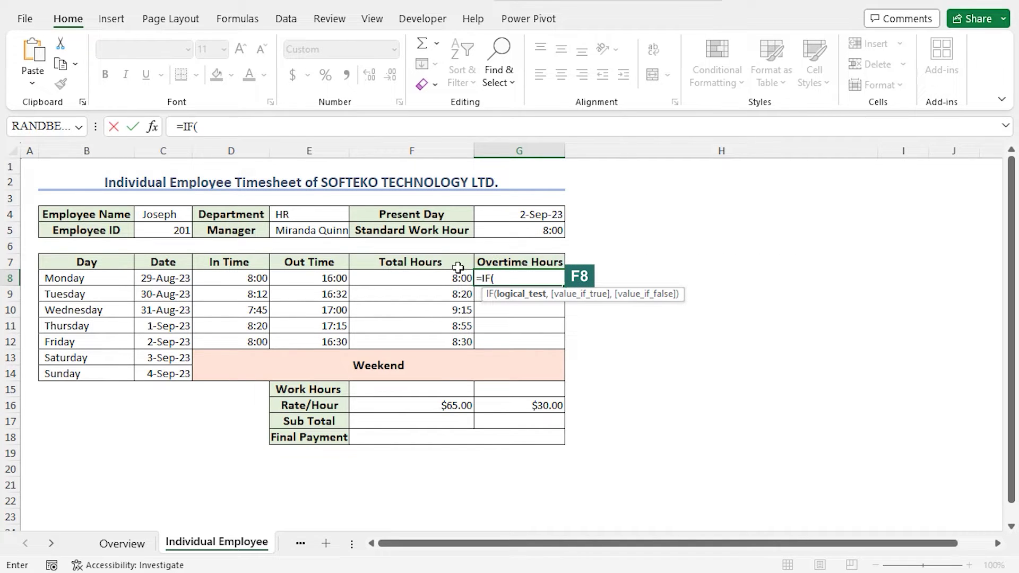
pyautogui.click(437, 279)
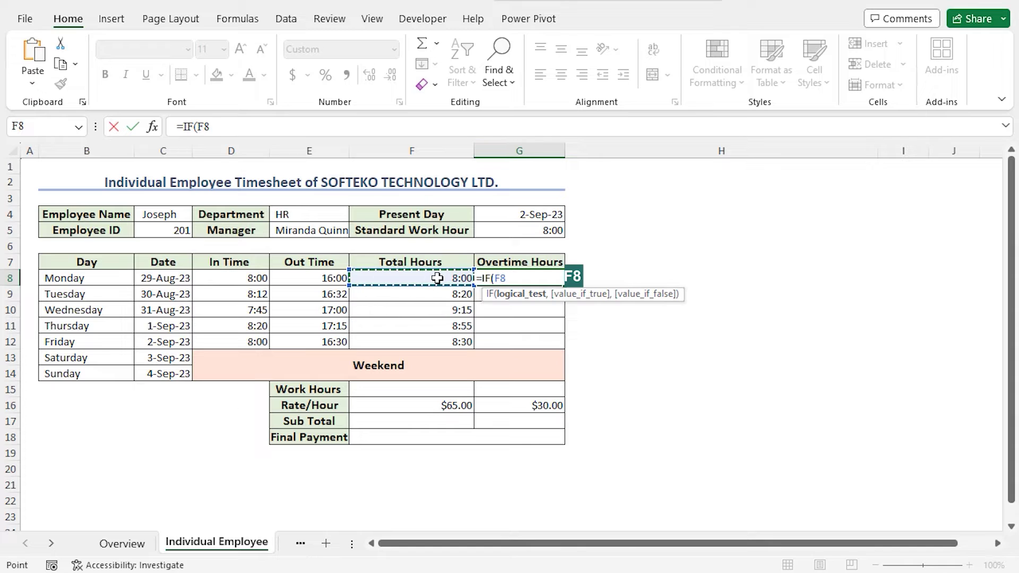
pyautogui.write('>')
pyautogui.click(503, 232)
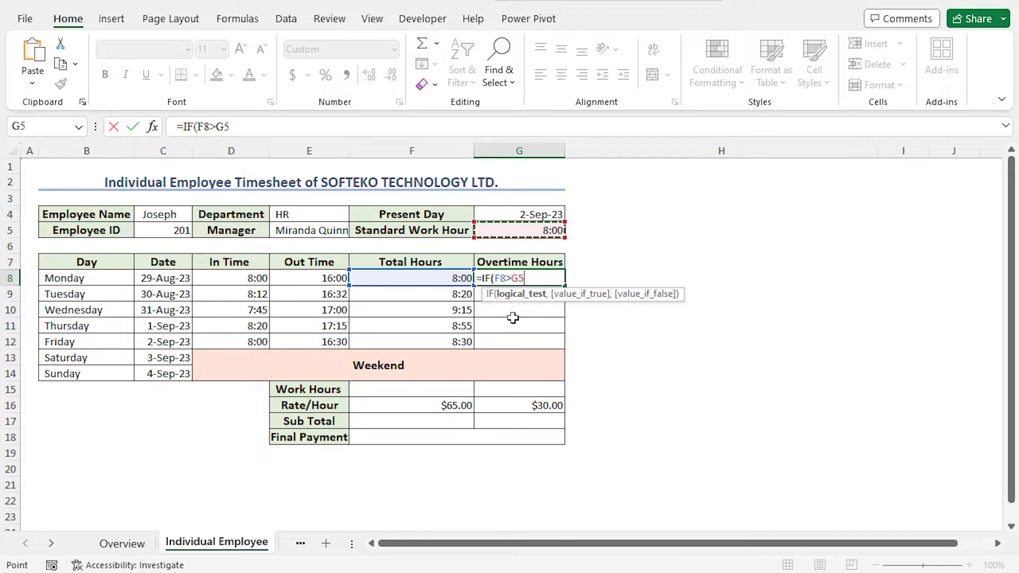
pyautogui.press('F4')
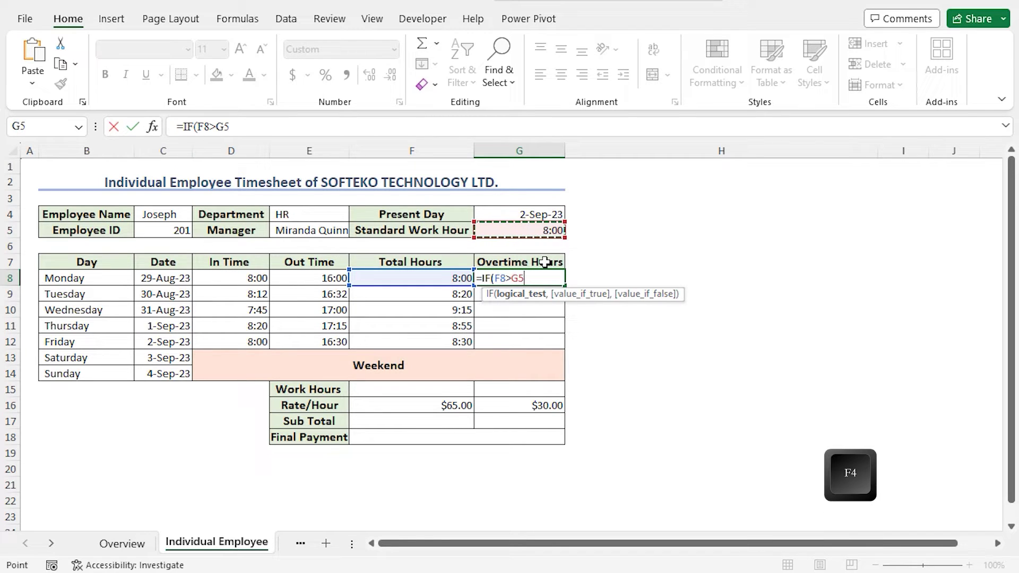
pyautogui.write(',')
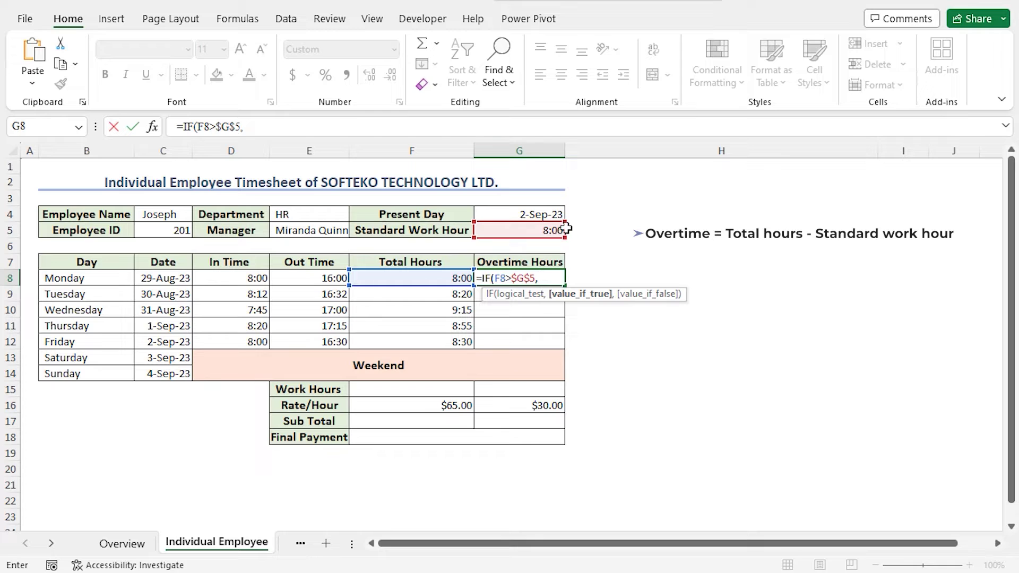
pyautogui.click(435, 277)
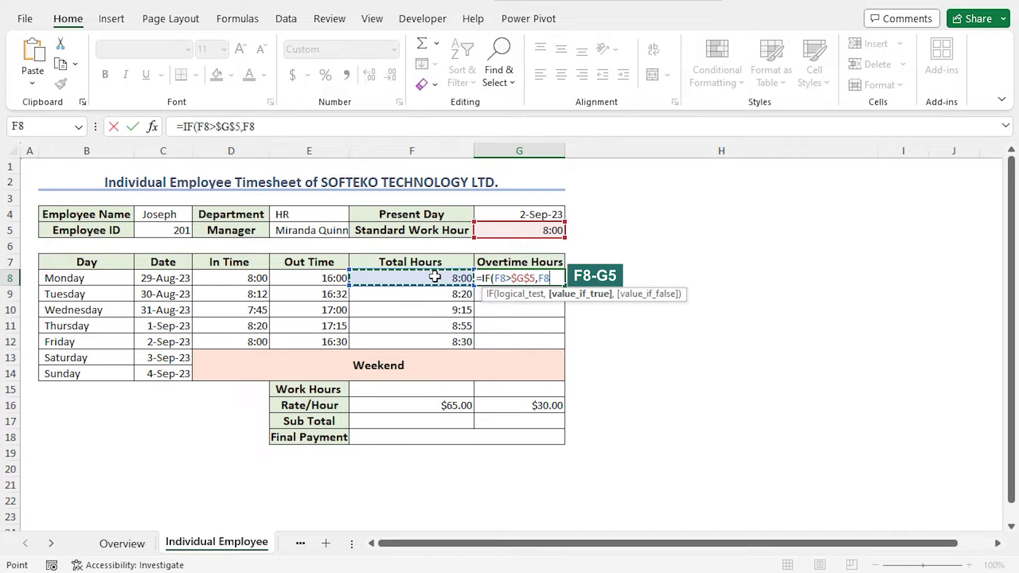
pyautogui.write('-')
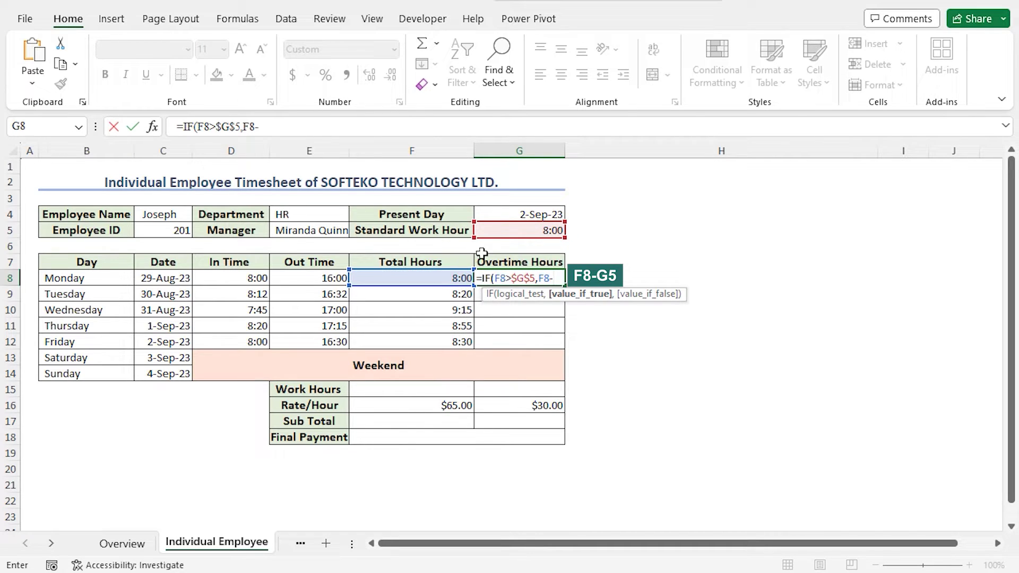
pyautogui.click(514, 231)
pyautogui.press('F4')
pyautogui.press('F4')
pyautogui.write(',')
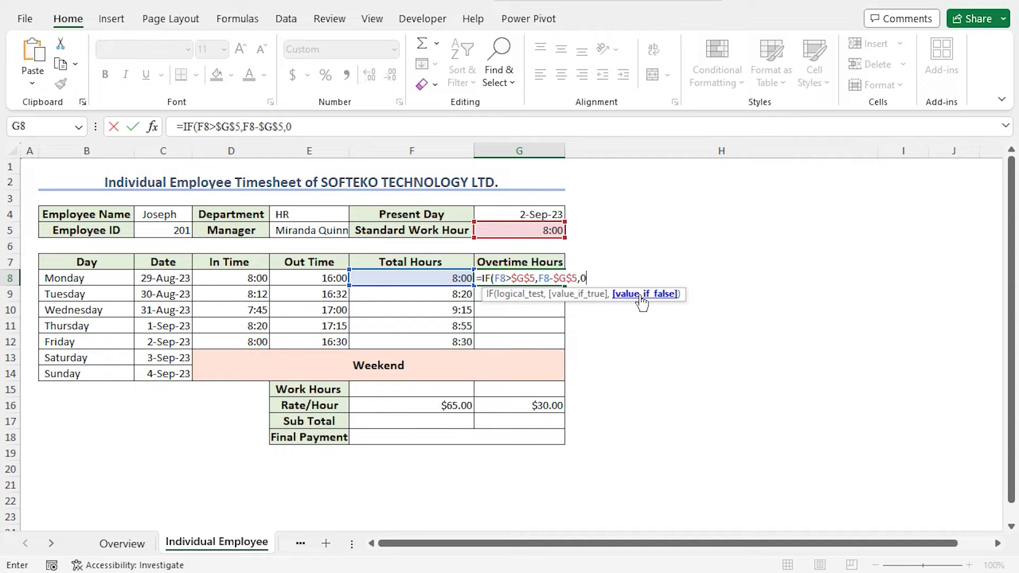
pyautogui.write('0')
pyautogui.press('Return')
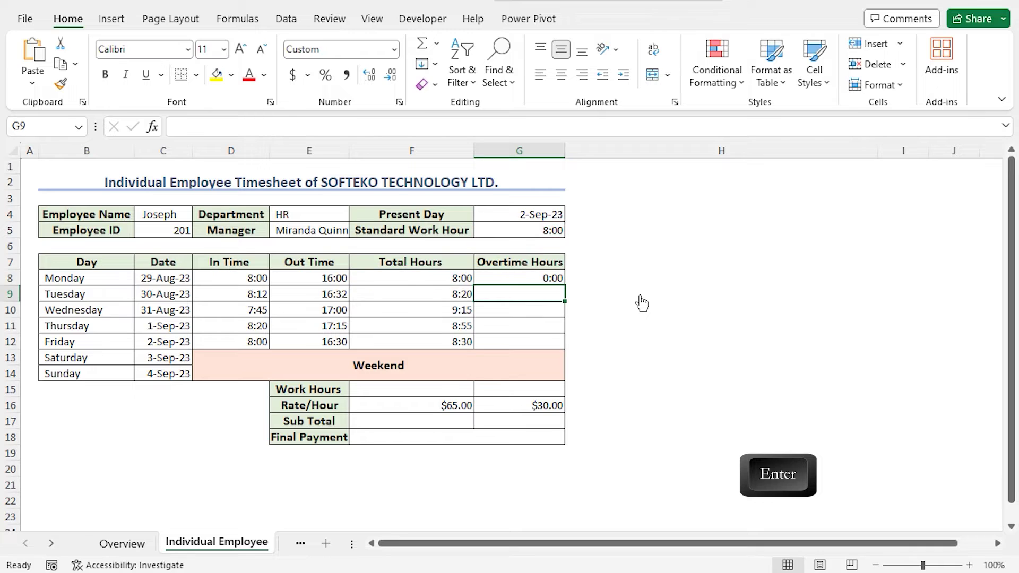
# Check the F8 and G8 formulas and fill the overtime formula down the weekday rows
pyautogui.click(445, 278)
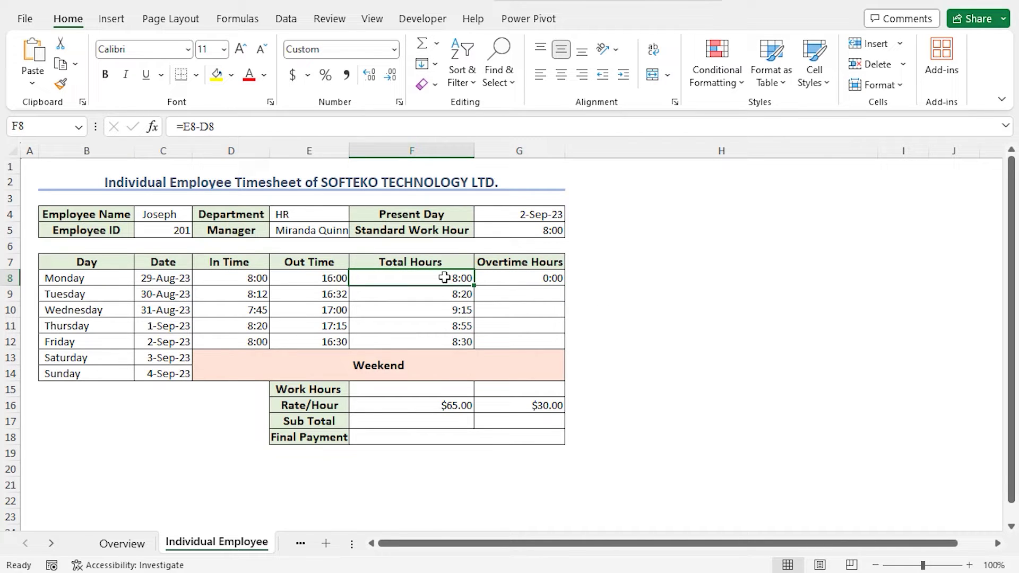
pyautogui.click(535, 279)
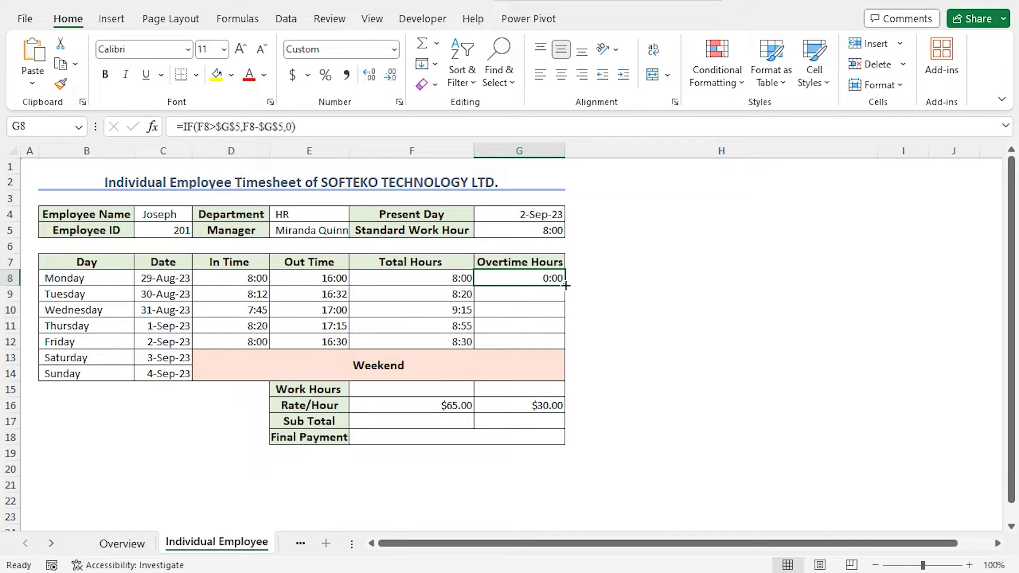
pyautogui.moveTo(566, 287); pyautogui.dragTo(565, 349)
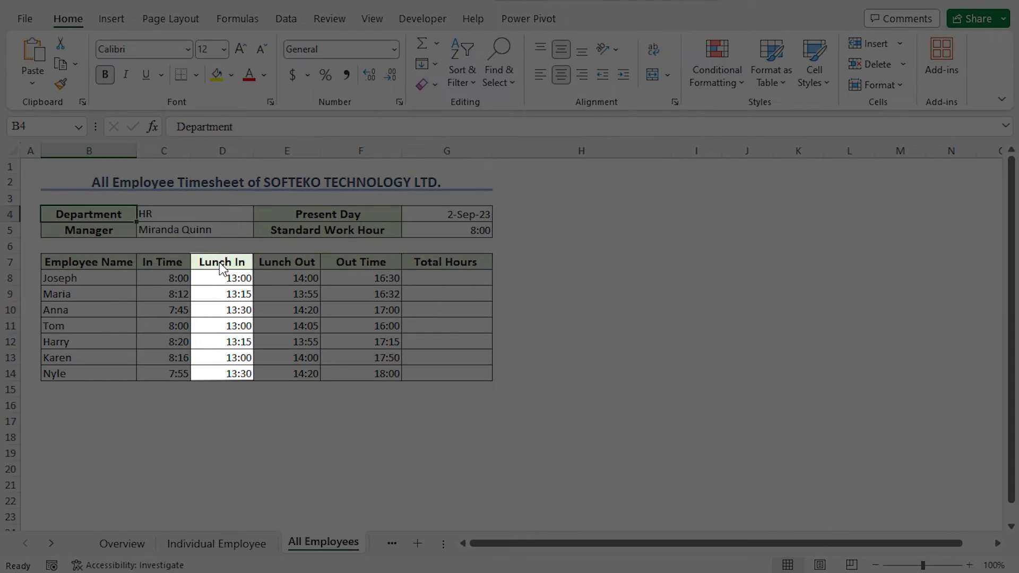
# Review the In Time, Lunch In, Lunch Out and Out Time columns, then start a formula in G8
pyautogui.click(220, 263)
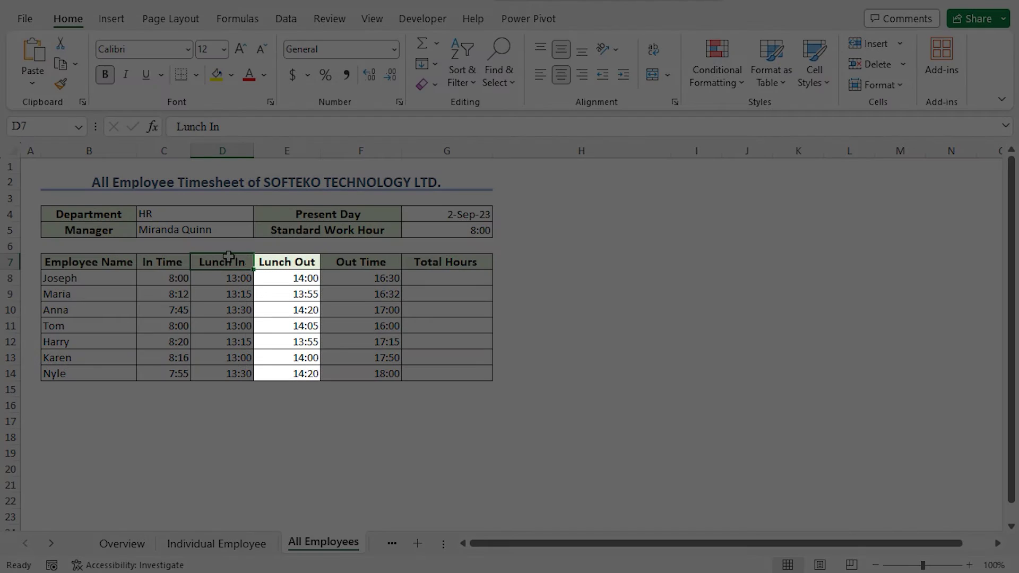
pyautogui.click(296, 259)
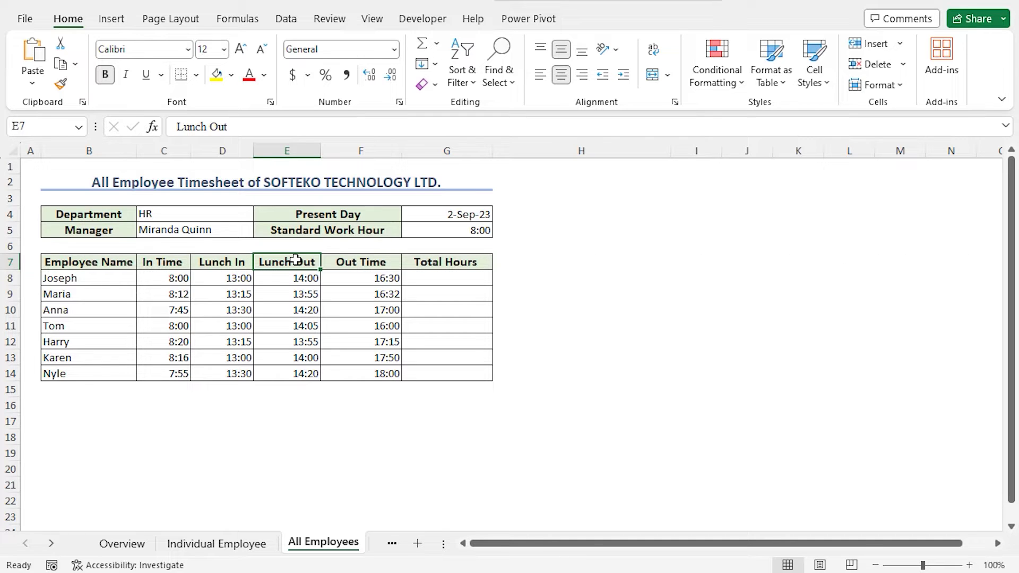
pyautogui.click(238, 262)
pyautogui.click(175, 264)
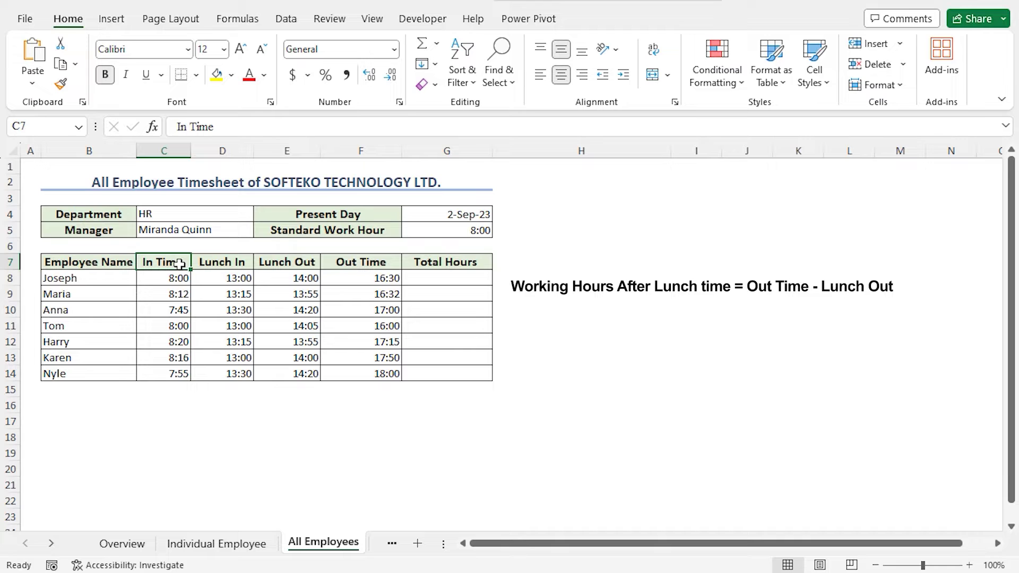
pyautogui.click(364, 263)
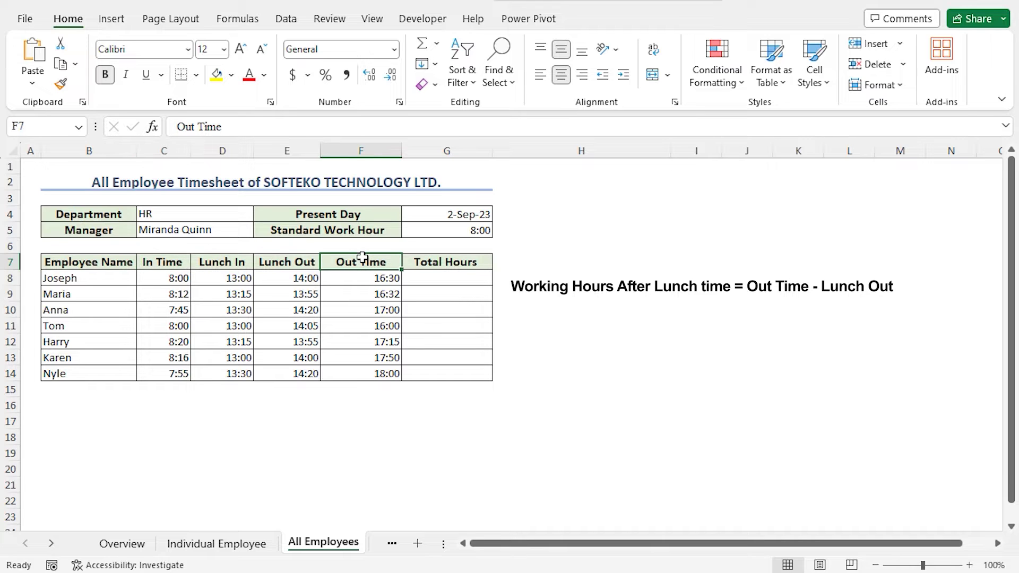
pyautogui.click(292, 257)
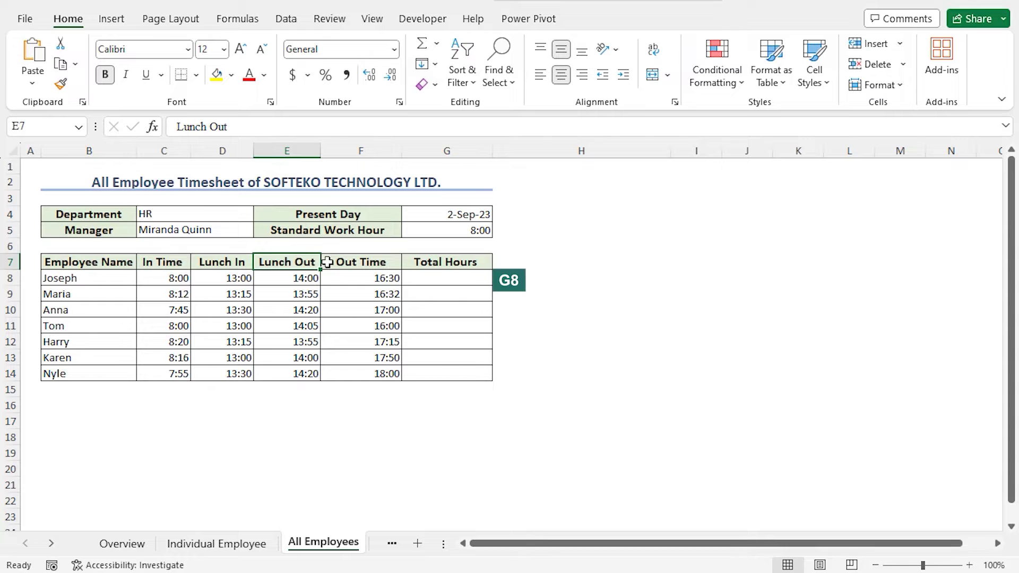
pyautogui.click(417, 276)
pyautogui.write('=')
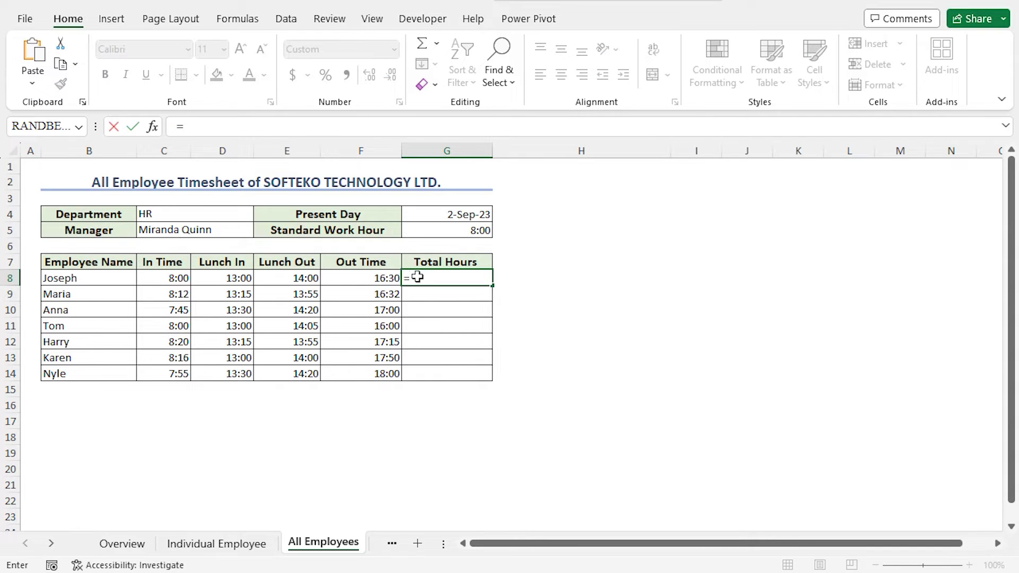
pyautogui.write('(')
# Enter =(D8-C8)+(F8-E8) in G8 and copy it down to G14 for every employee
pyautogui.click(235, 278)
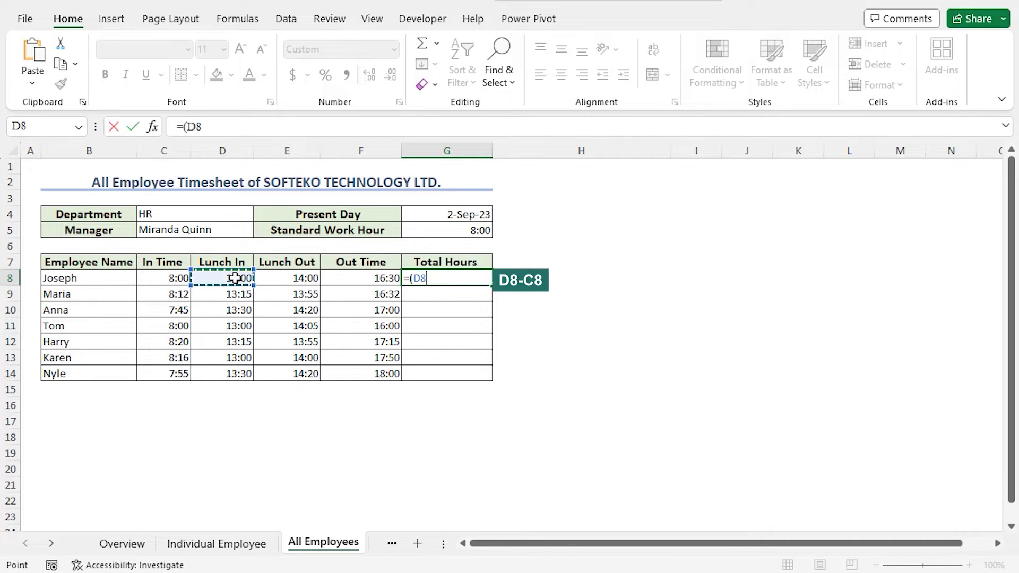
pyautogui.write('-')
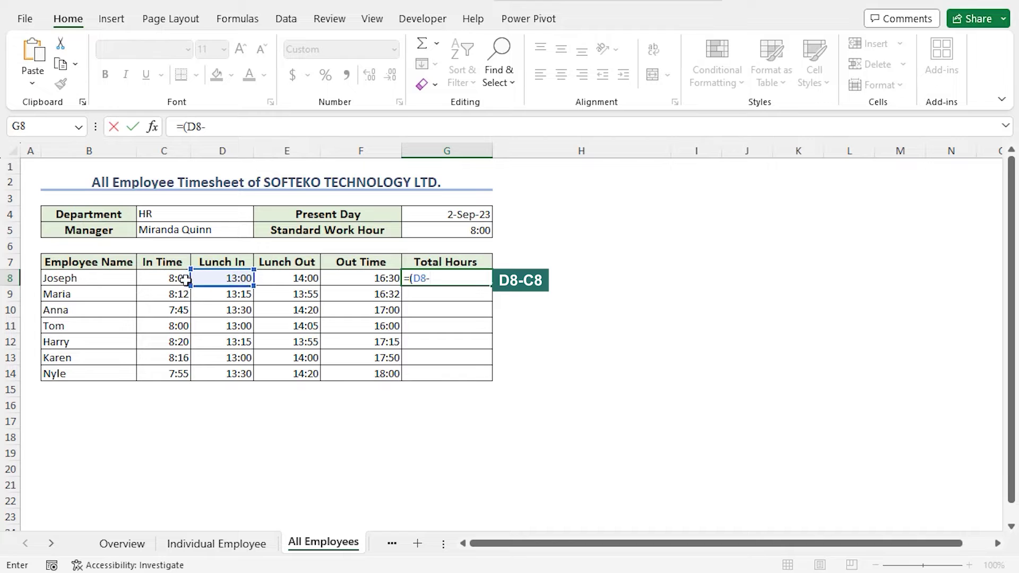
pyautogui.click(181, 279)
pyautogui.write(')+(')
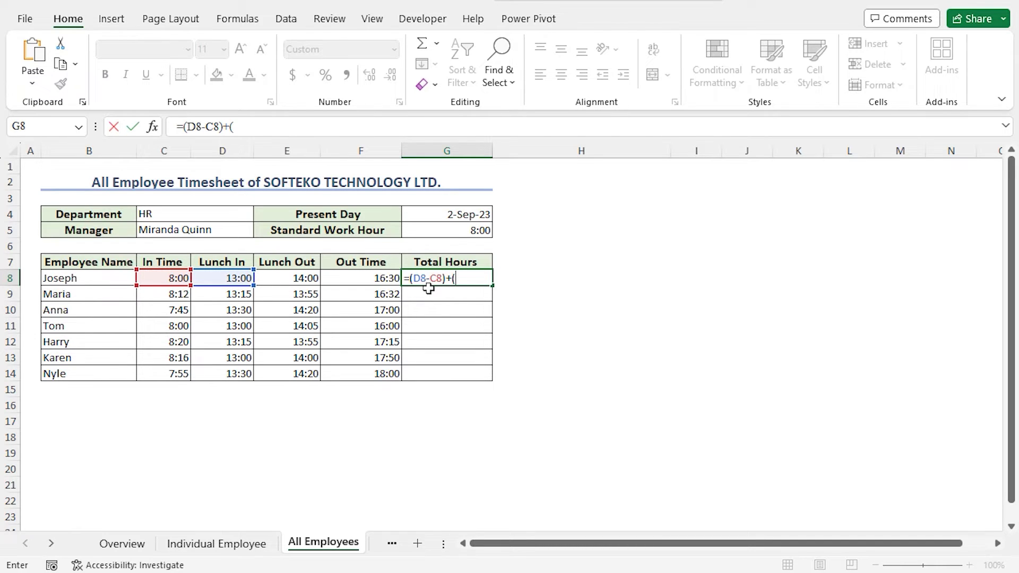
pyautogui.click(371, 279)
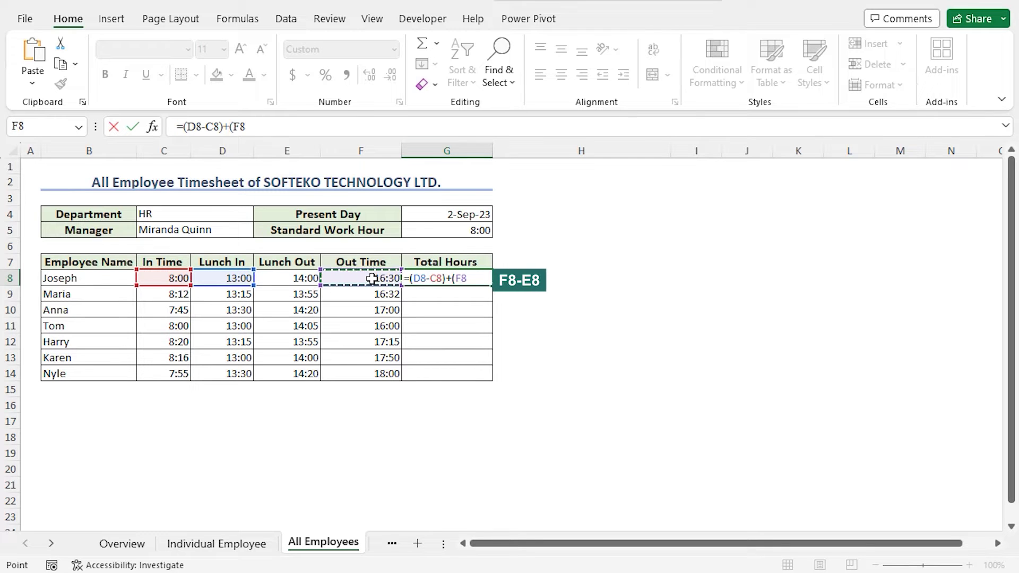
pyautogui.write('-')
pyautogui.click(304, 276)
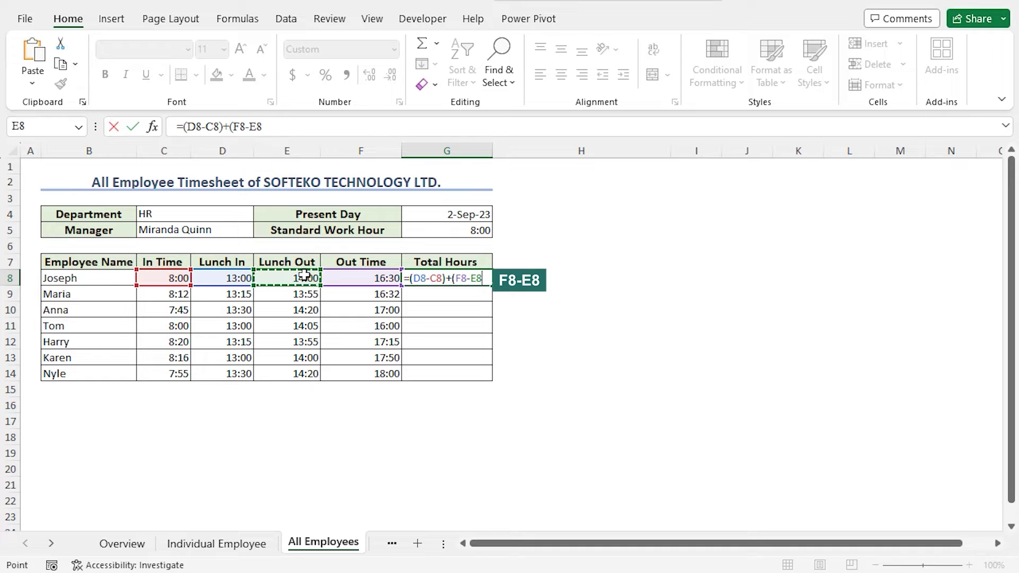
pyautogui.write(')')
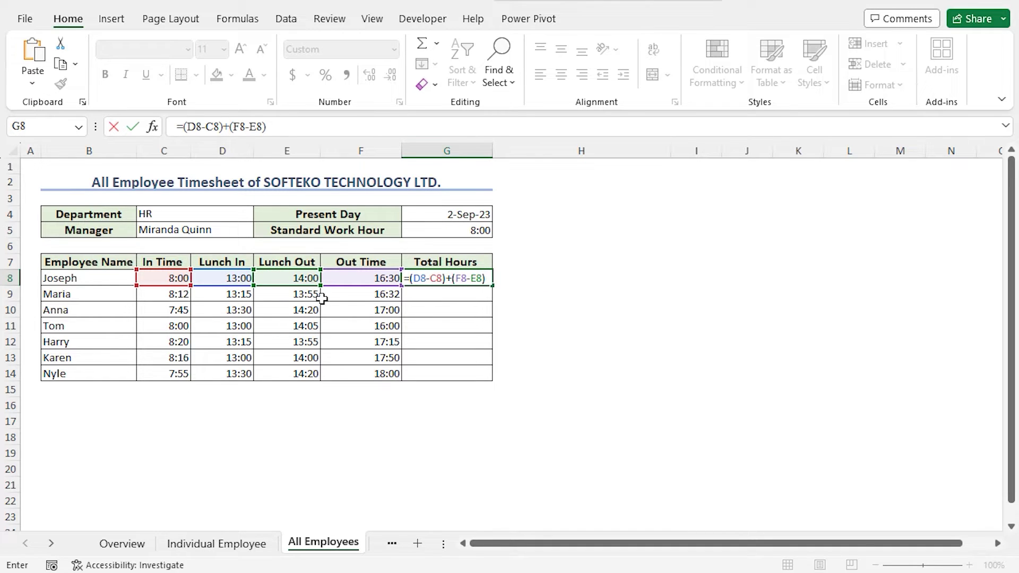
pyautogui.press('Return')
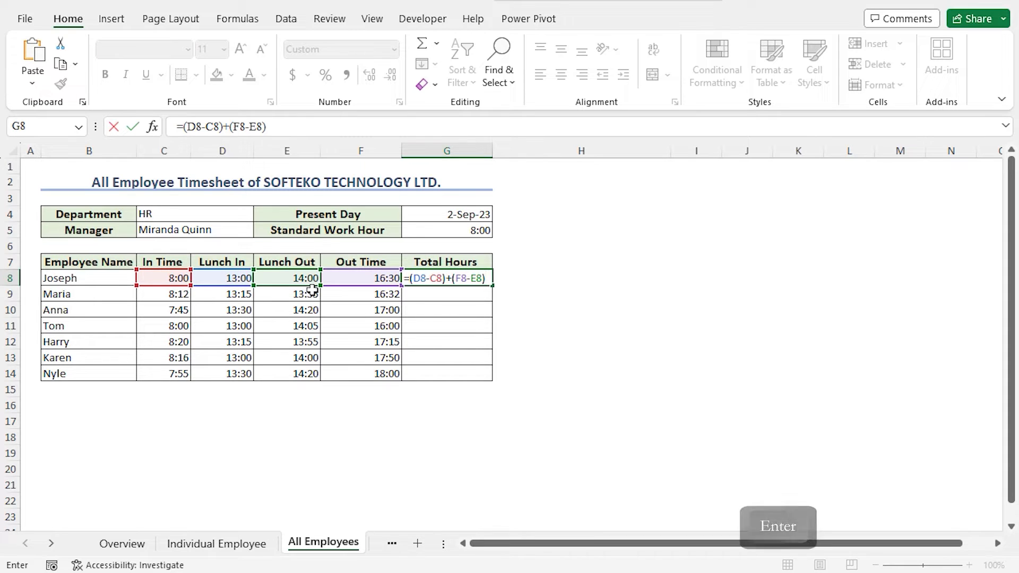
pyautogui.click(457, 277)
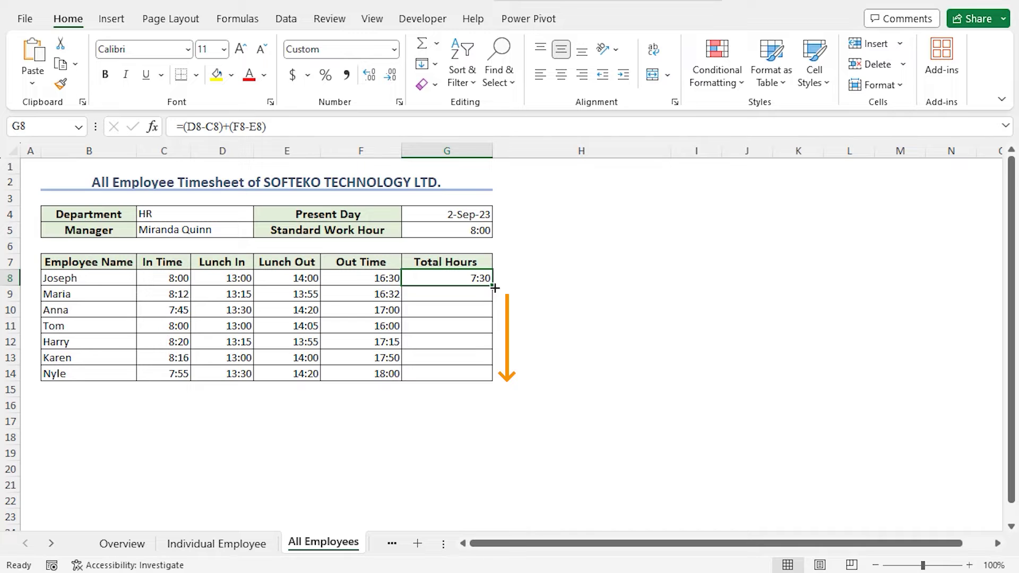
pyautogui.doubleClick(495, 288)
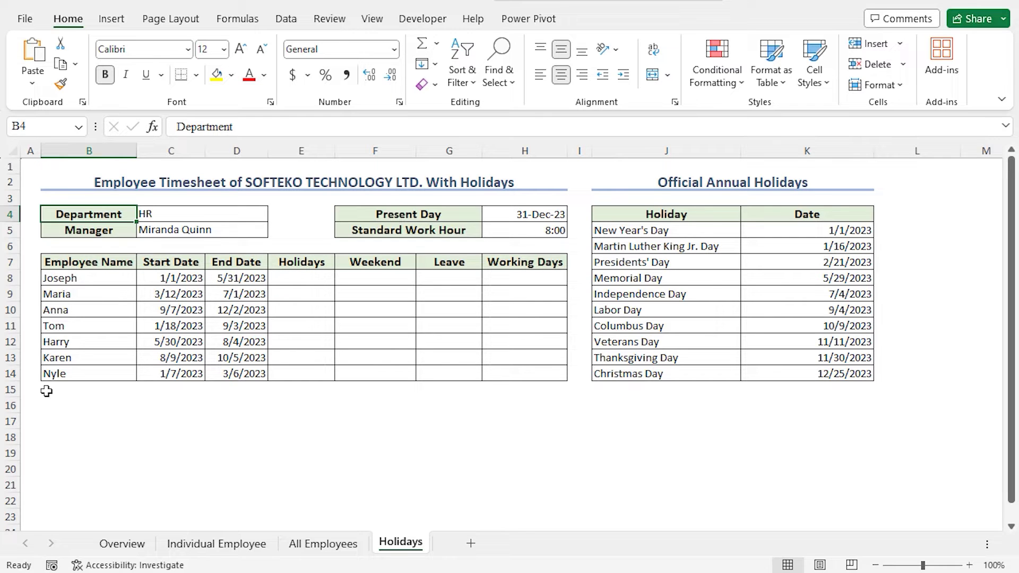
pyautogui.click(503, 268)
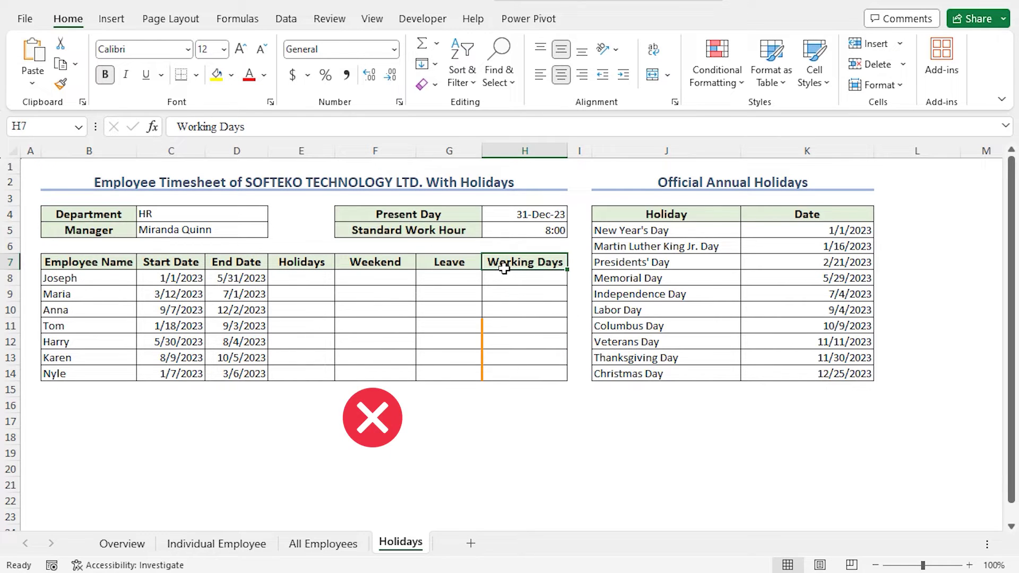
pyautogui.click(312, 264)
pyautogui.click(369, 263)
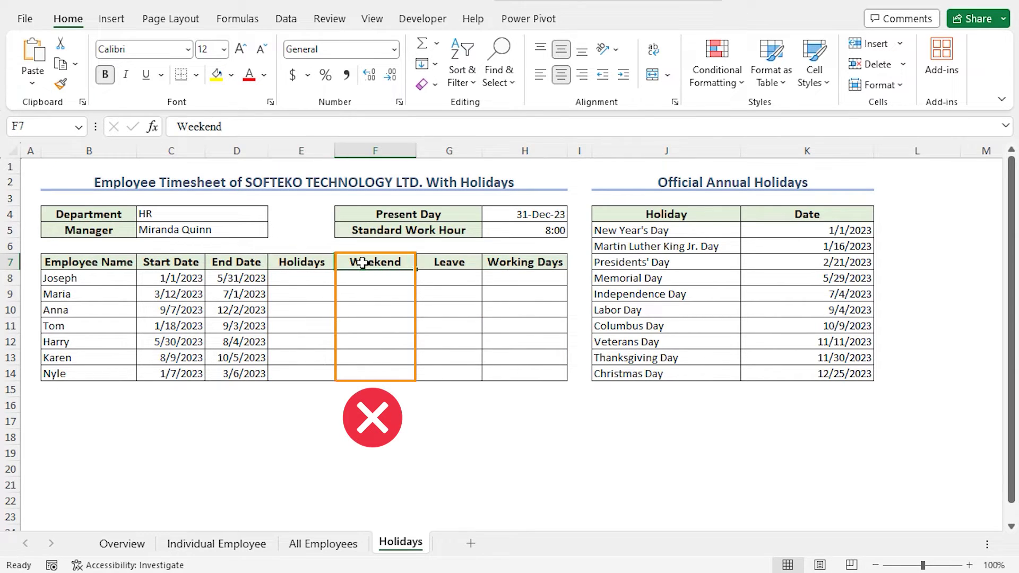
pyautogui.click(460, 259)
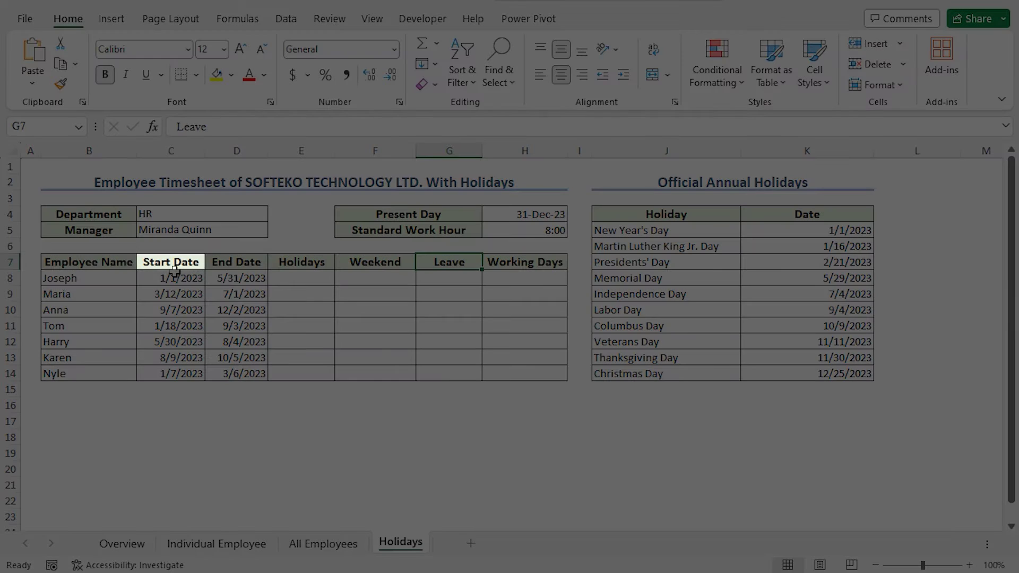
pyautogui.click(175, 269)
pyautogui.click(238, 260)
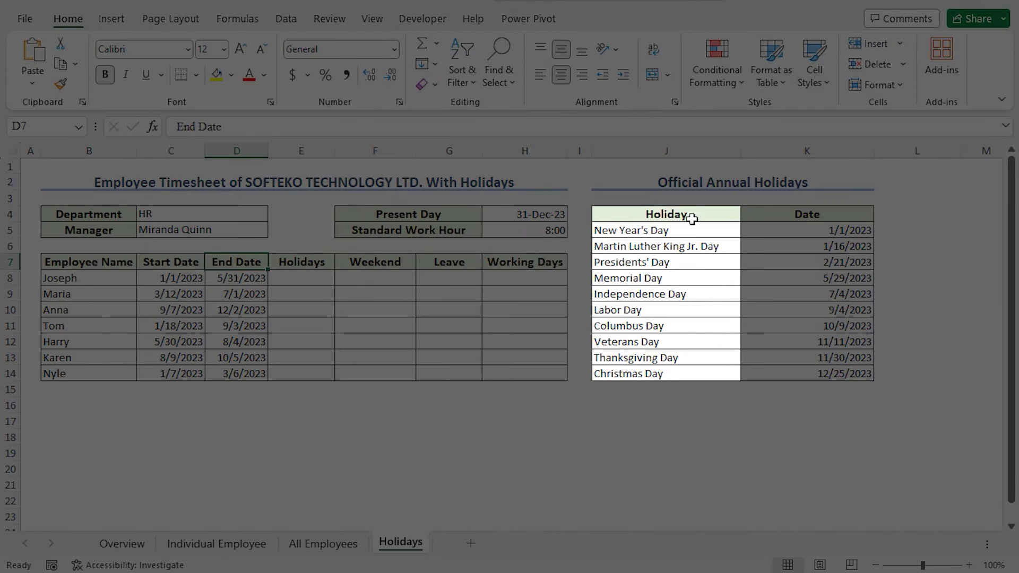
pyautogui.click(693, 217)
pyautogui.click(792, 211)
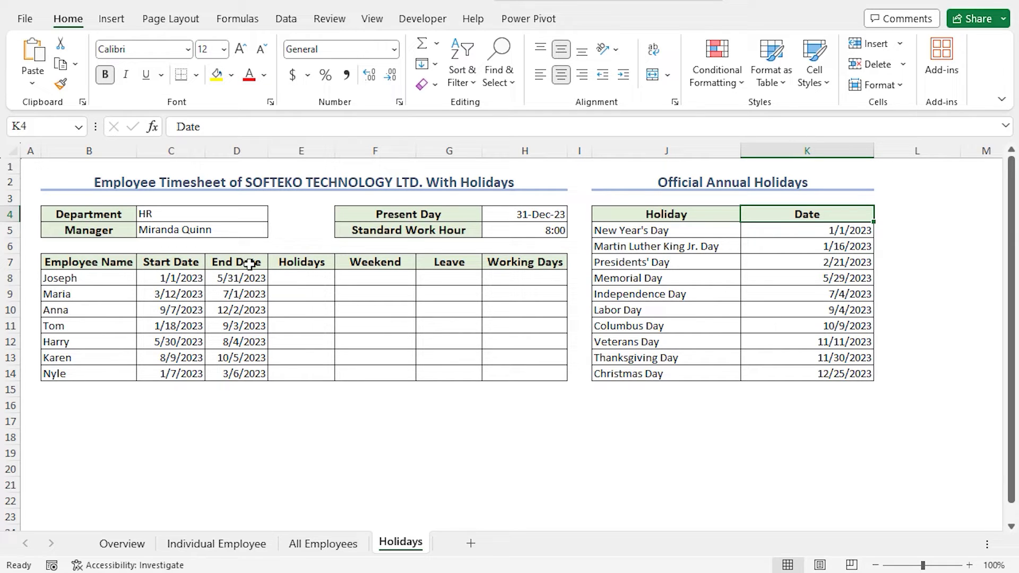
# Start E8 with =SUMPRODUCT(($K$5:$K$14>=C8) to test holidays after the start date
pyautogui.click(295, 278)
pyautogui.write('=')
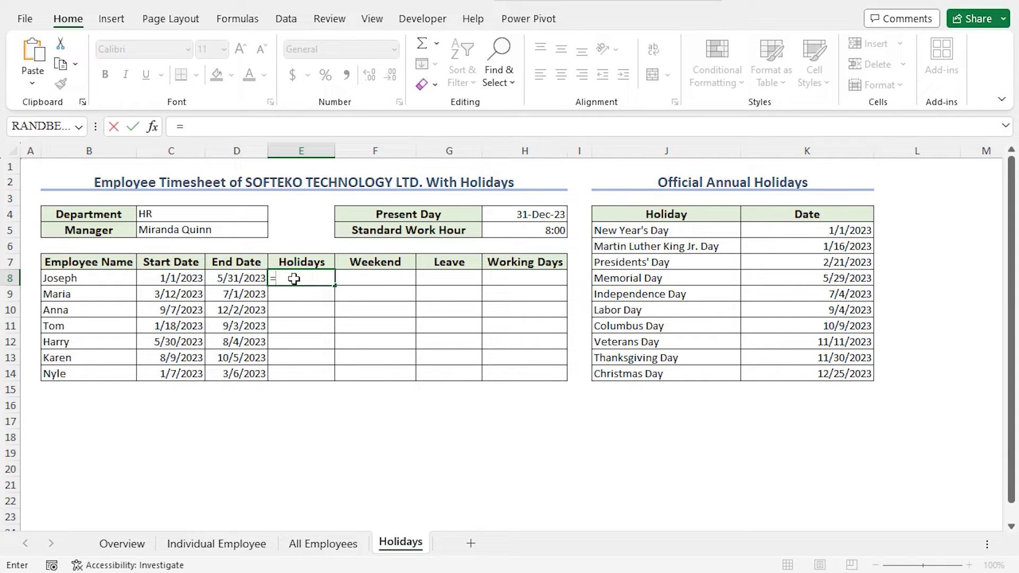
pyautogui.write('sumpro')
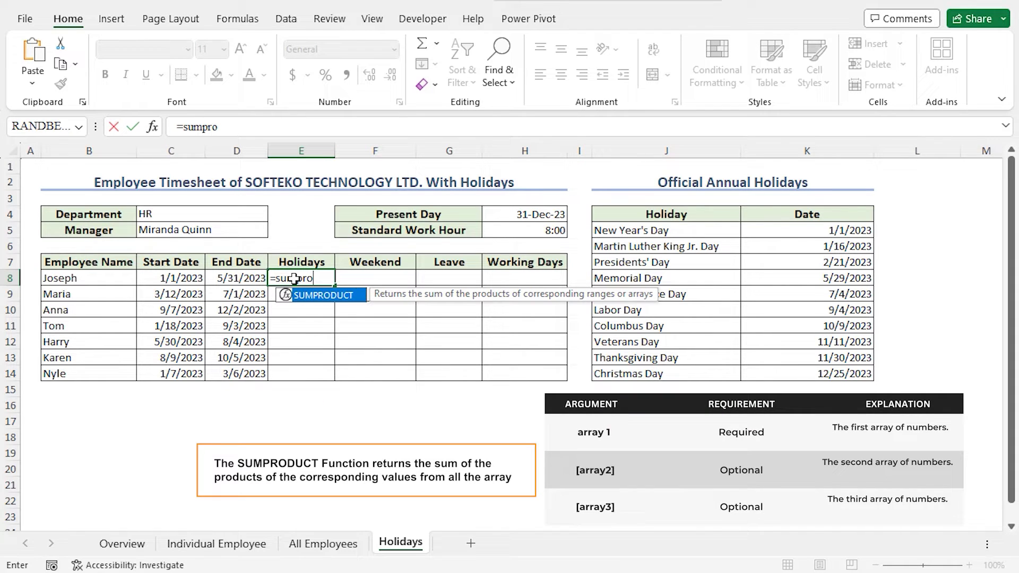
pyautogui.press('Tab')
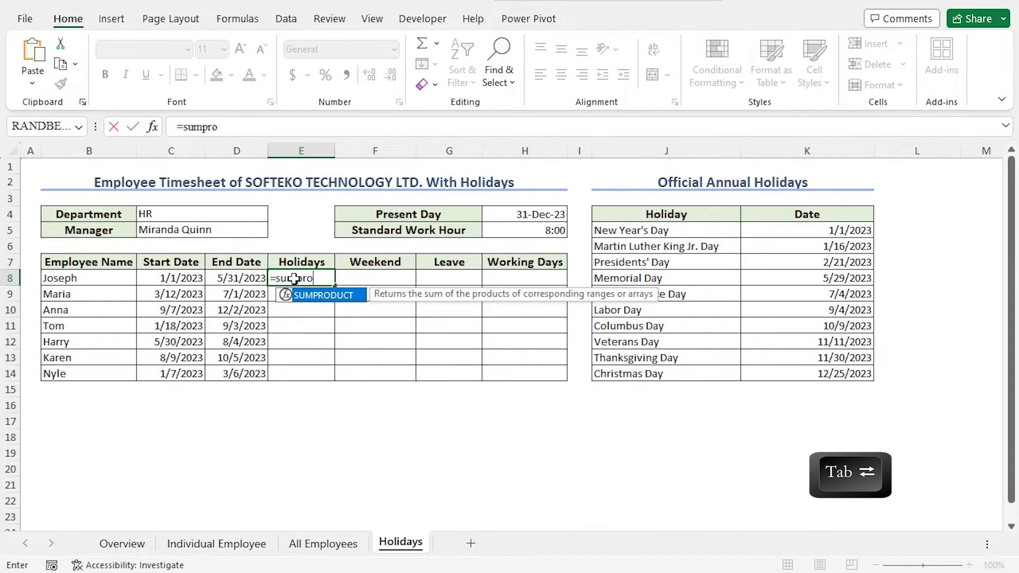
pyautogui.press('Tab')
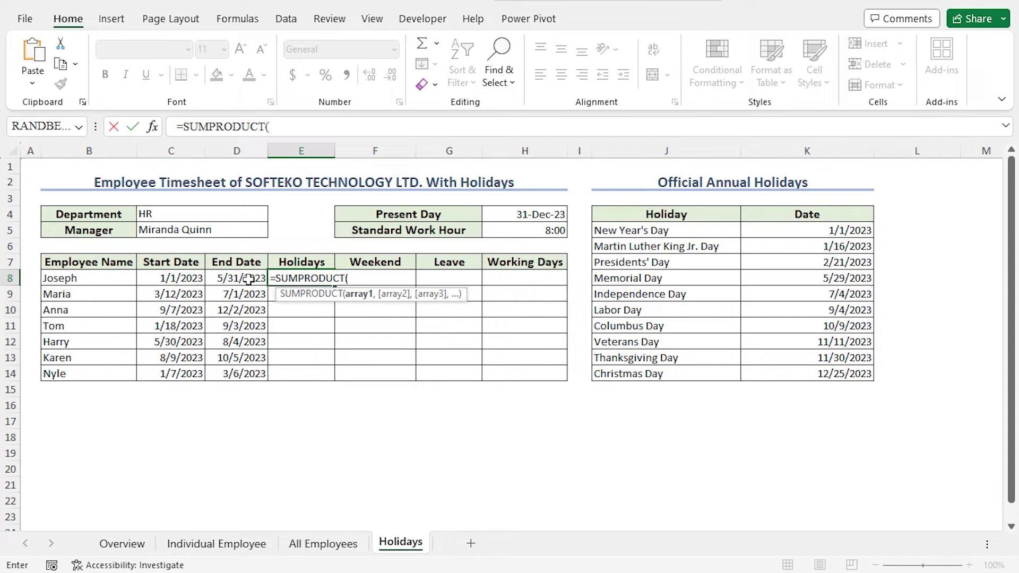
pyautogui.moveTo(784, 232); pyautogui.dragTo(794, 370)
pyautogui.press('F4')
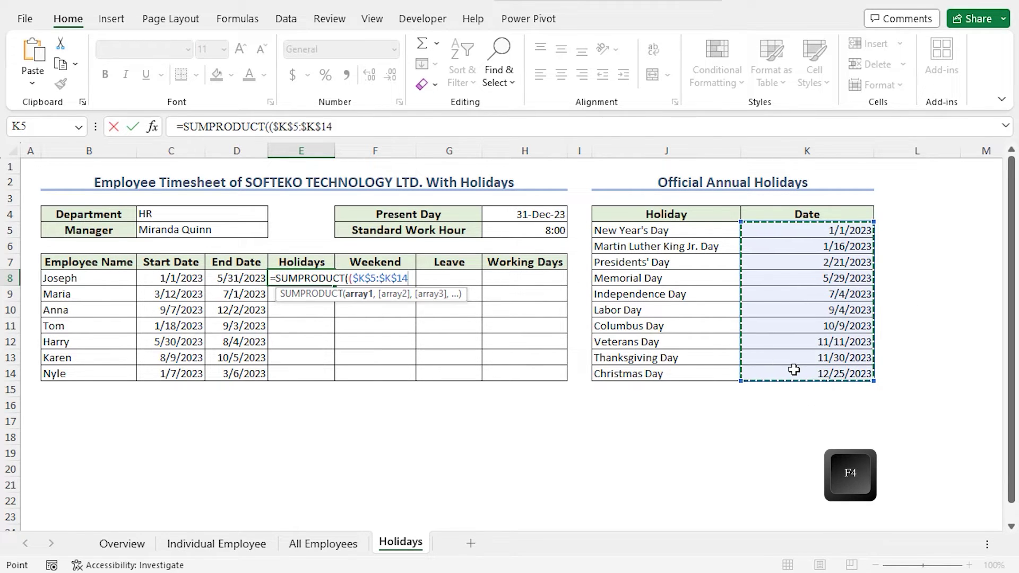
pyautogui.write('>=')
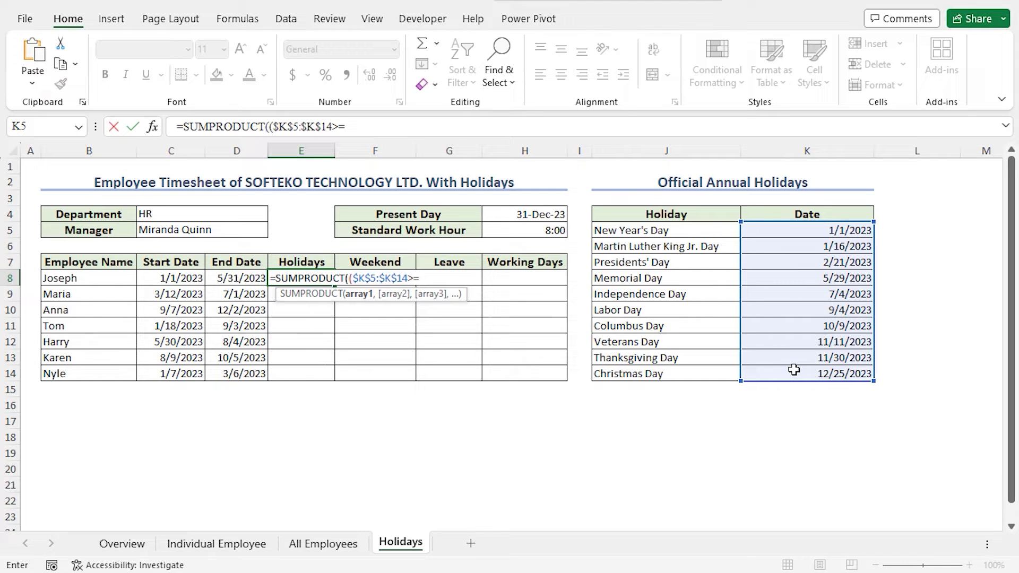
pyautogui.click(185, 274)
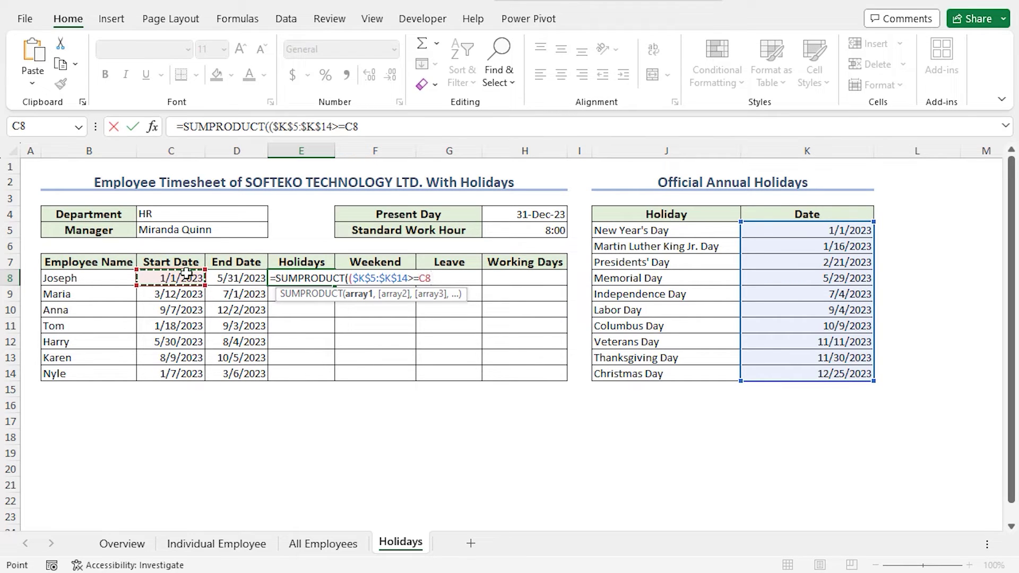
pyautogui.write(')*(')
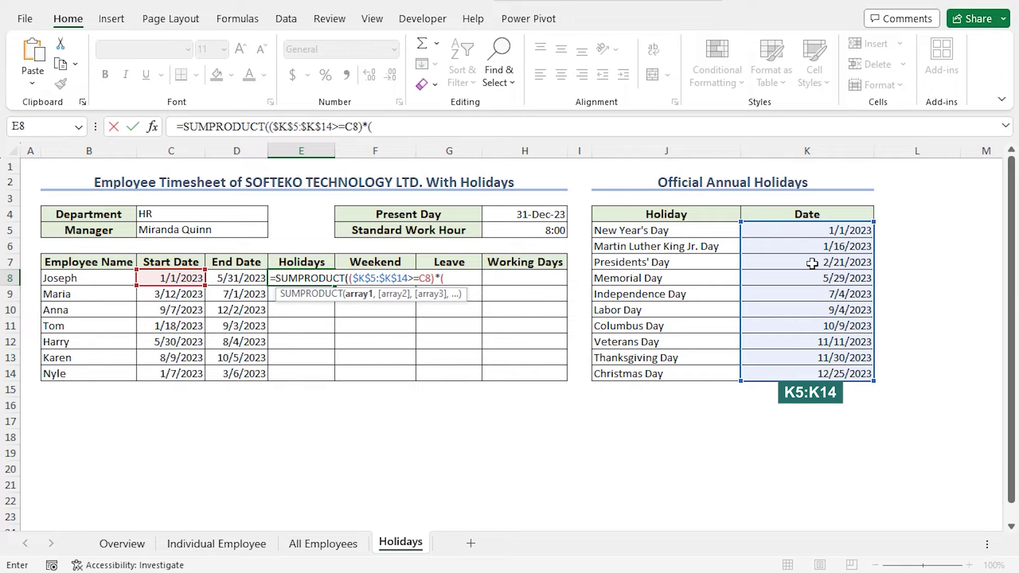
# Complete the formula with *($K$5:$K$14<=D8)) to count holidays before the end date
pyautogui.moveTo(808, 235); pyautogui.dragTo(801, 375)
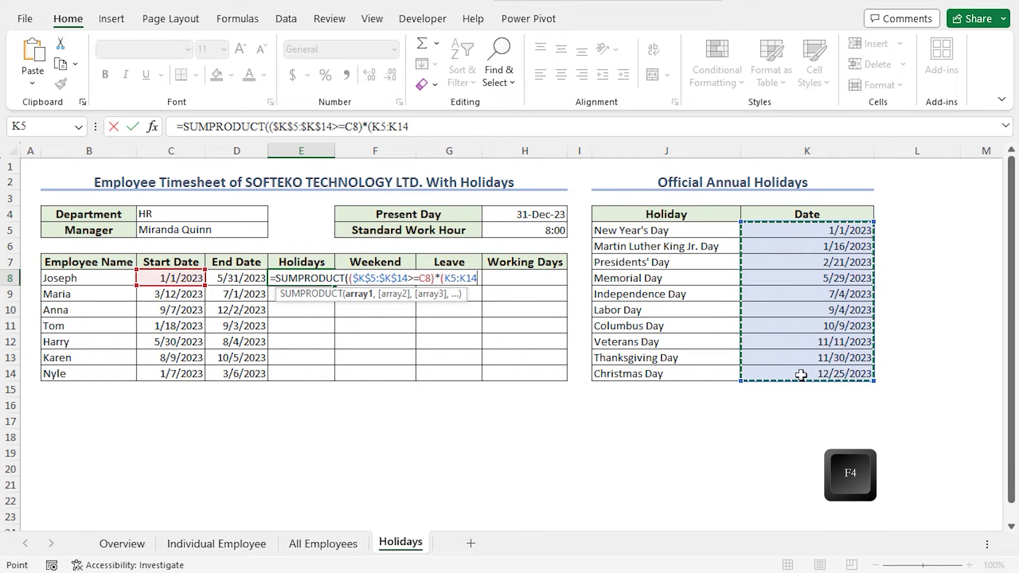
pyautogui.press('F4')
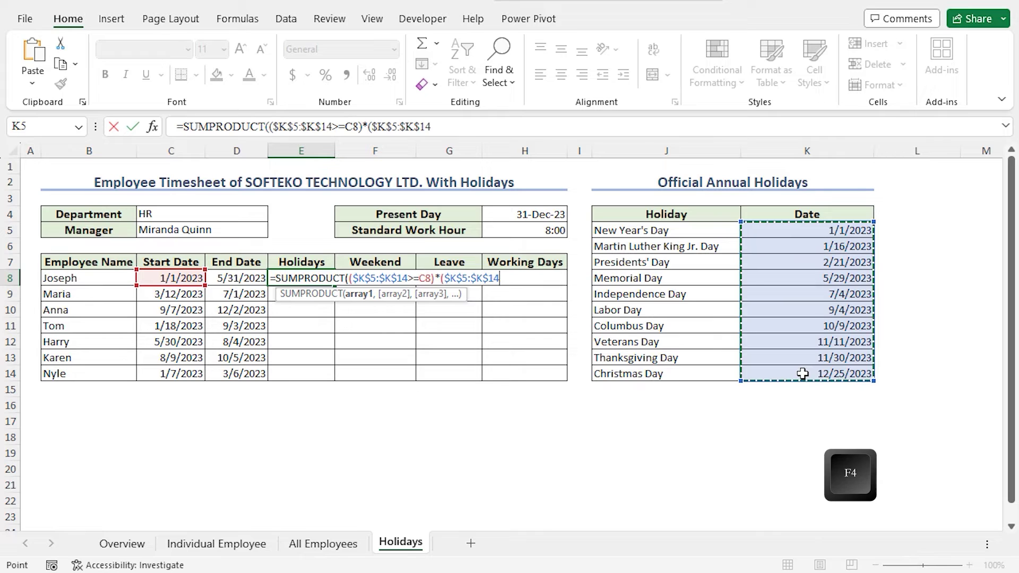
pyautogui.write('<=')
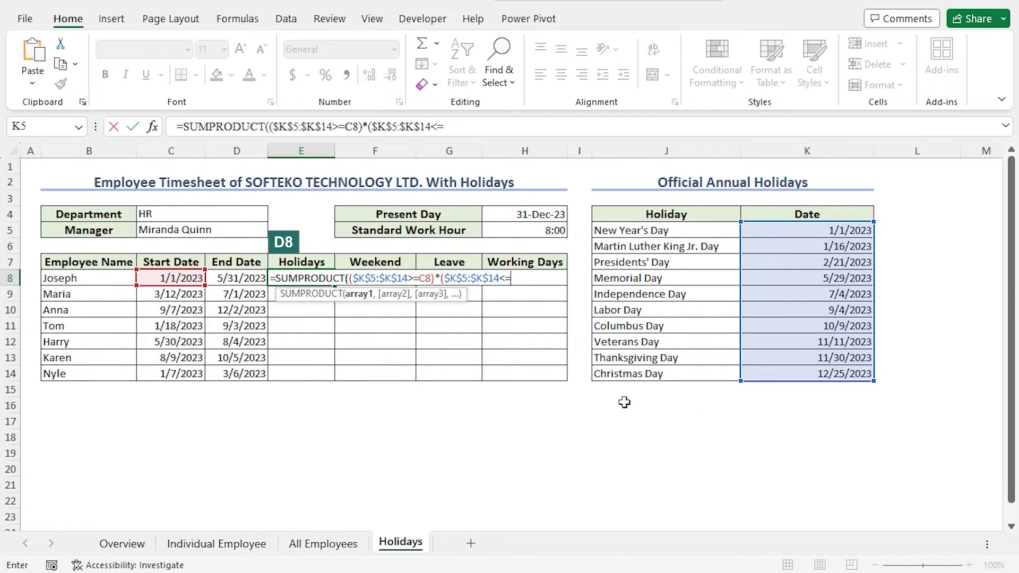
pyautogui.click(239, 278)
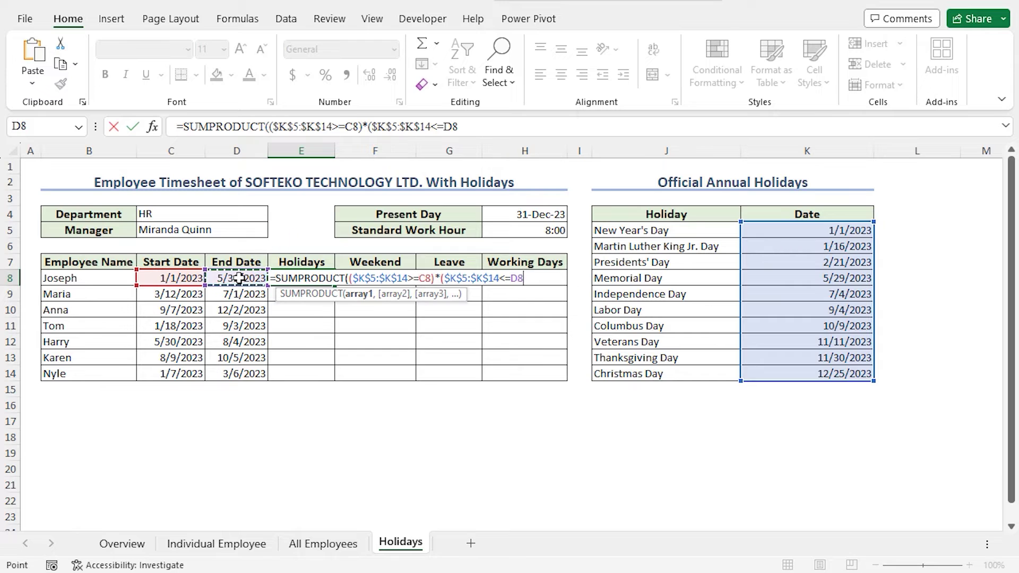
pyautogui.write(')')
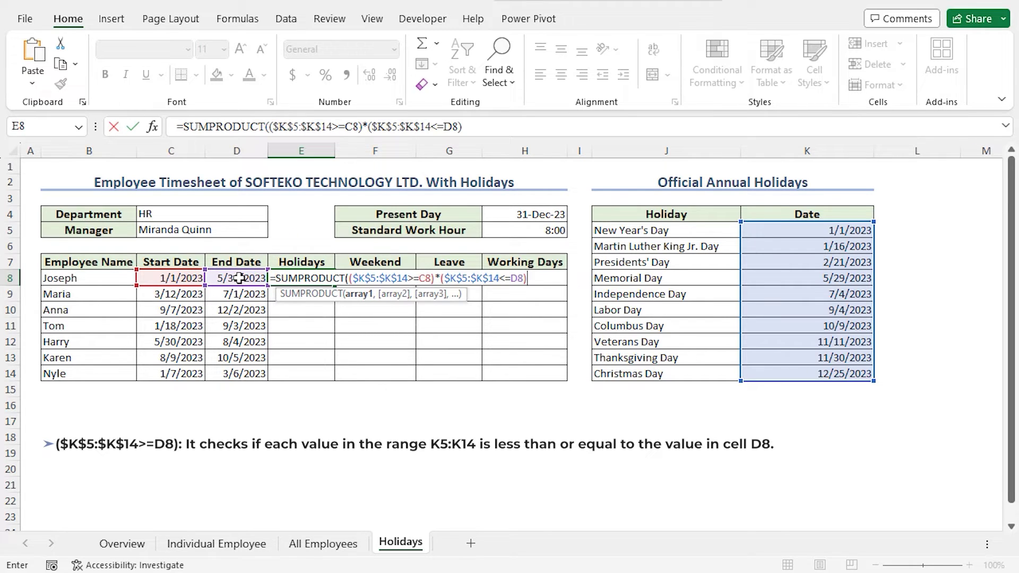
pyautogui.write(')')
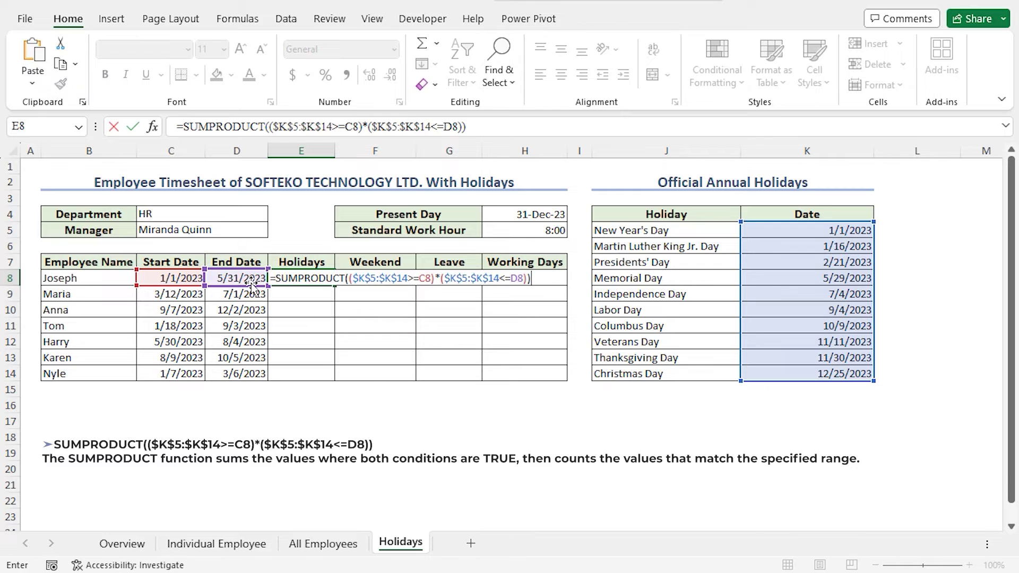
pyautogui.press('Return')
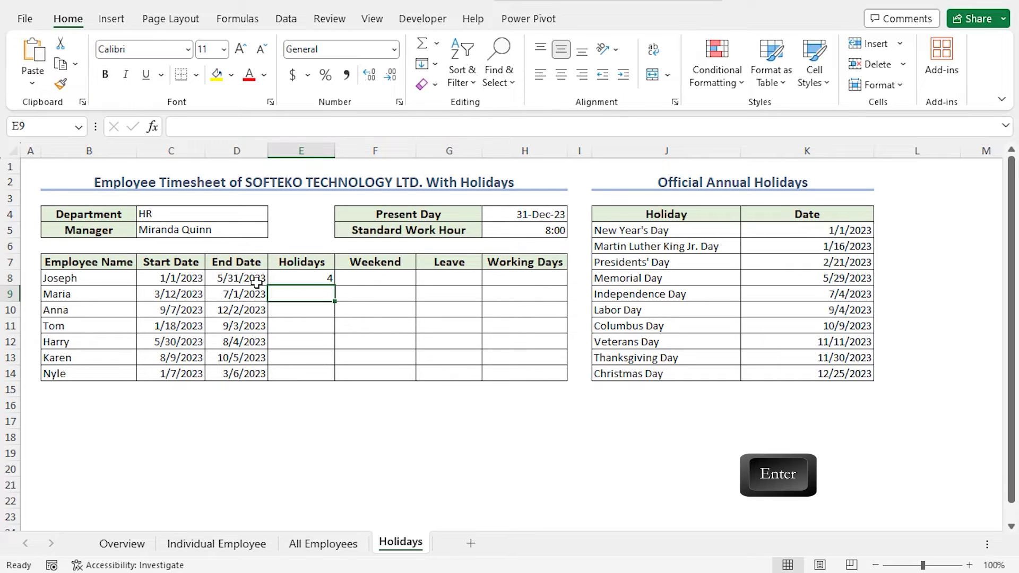
# Copy the holiday count down to E14, giving 4, 1, 3, 3, 1, 1, 2
pyautogui.click(310, 279)
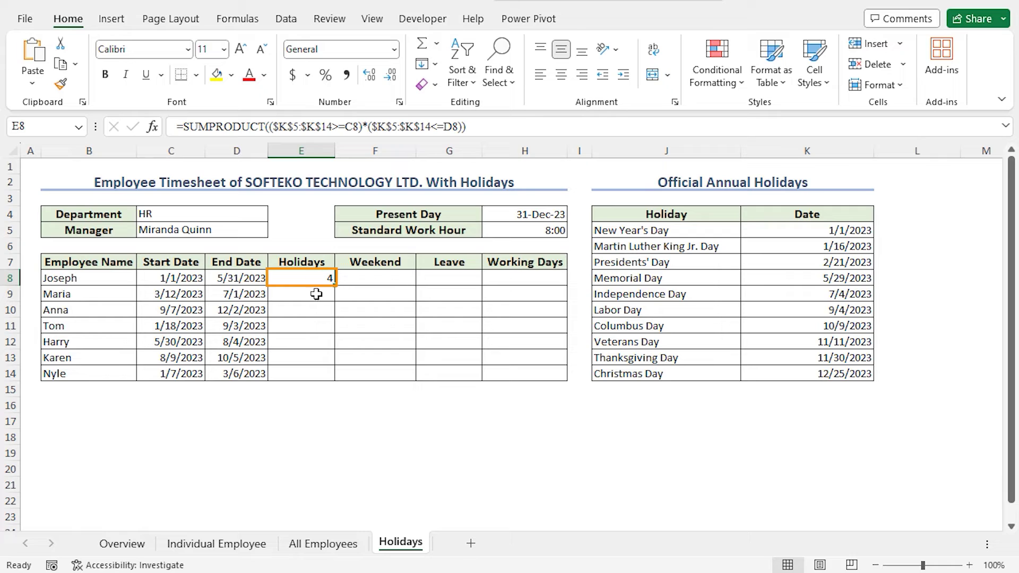
pyautogui.moveTo(335, 286); pyautogui.dragTo(186, 276)
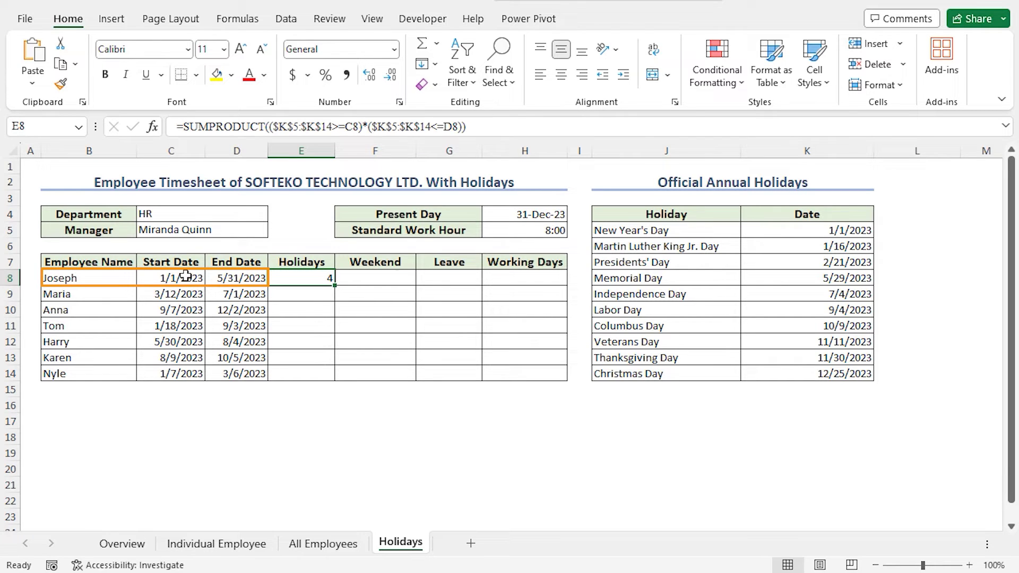
pyautogui.moveTo(232, 287); pyautogui.dragTo(85, 274)
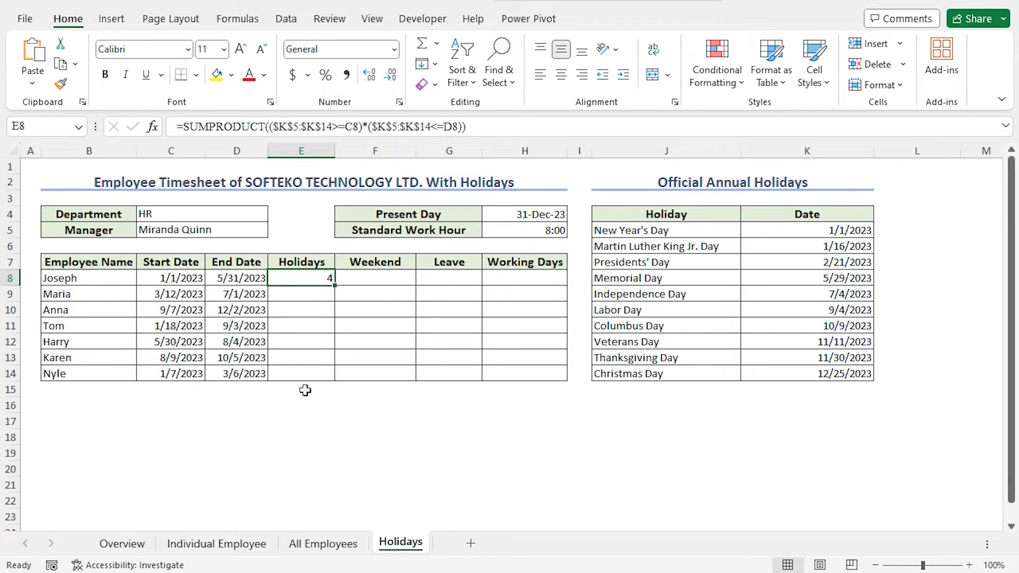
pyautogui.moveTo(336, 287); pyautogui.dragTo(337, 286)
pyautogui.doubleClick(336, 286)
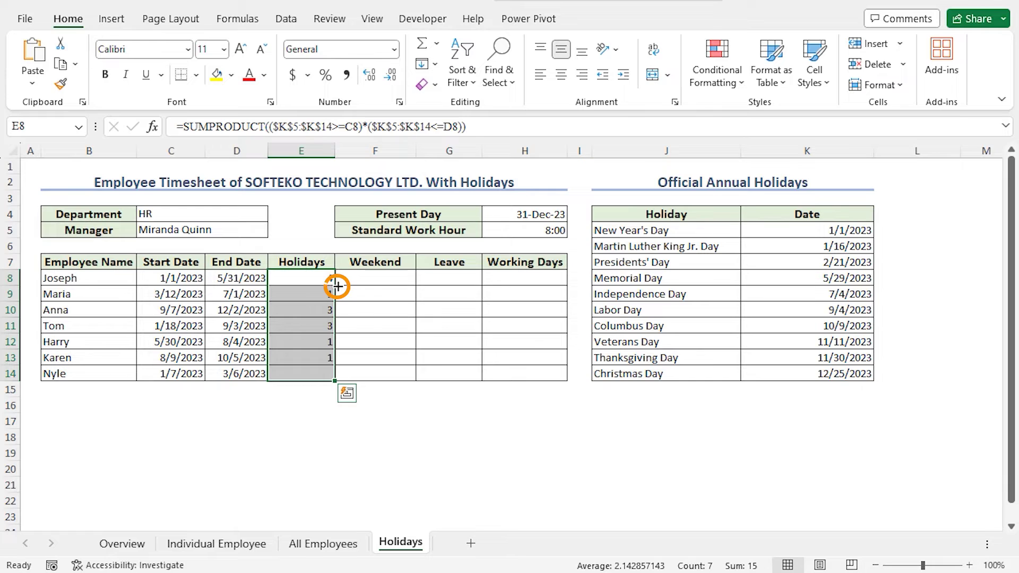
pyautogui.doubleClick(397, 278)
# Start F8 with DAYS(D8,C8) to count Joseph's days between end and start dates
pyautogui.write('=')
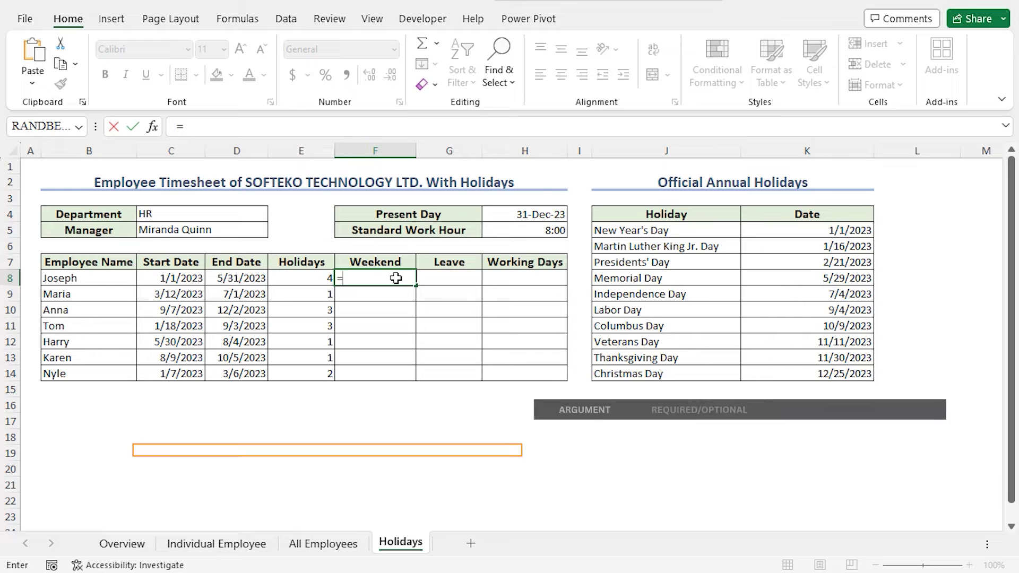
pyautogui.write('days')
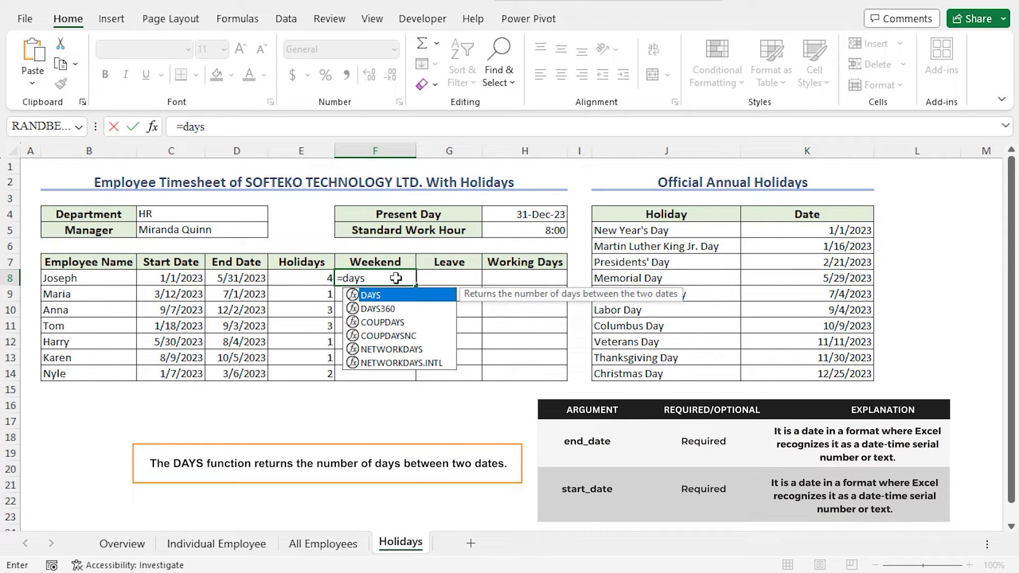
pyautogui.press('Tab')
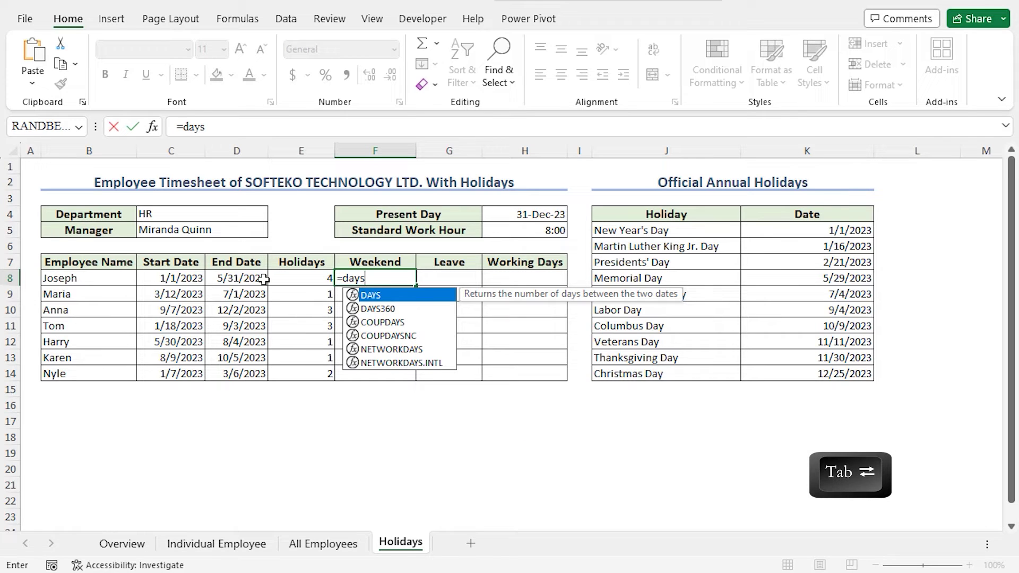
pyautogui.press('Tab')
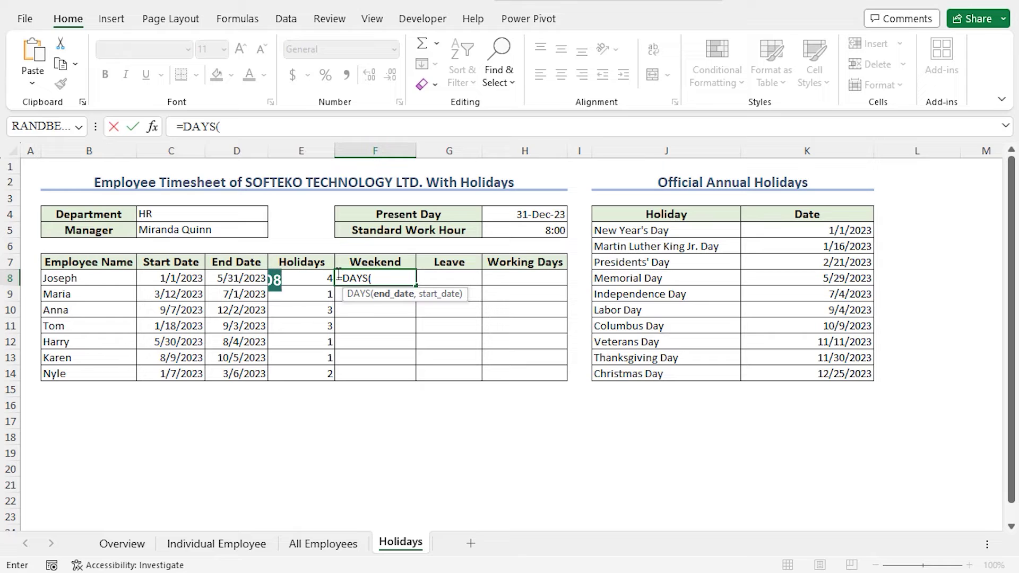
pyautogui.click(247, 278)
pyautogui.write(',')
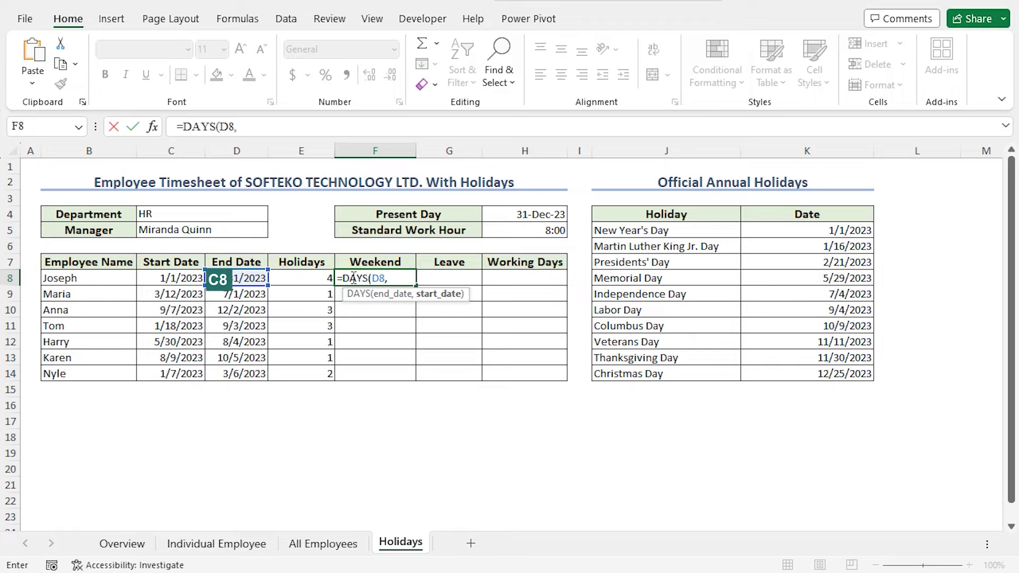
pyautogui.click(180, 279)
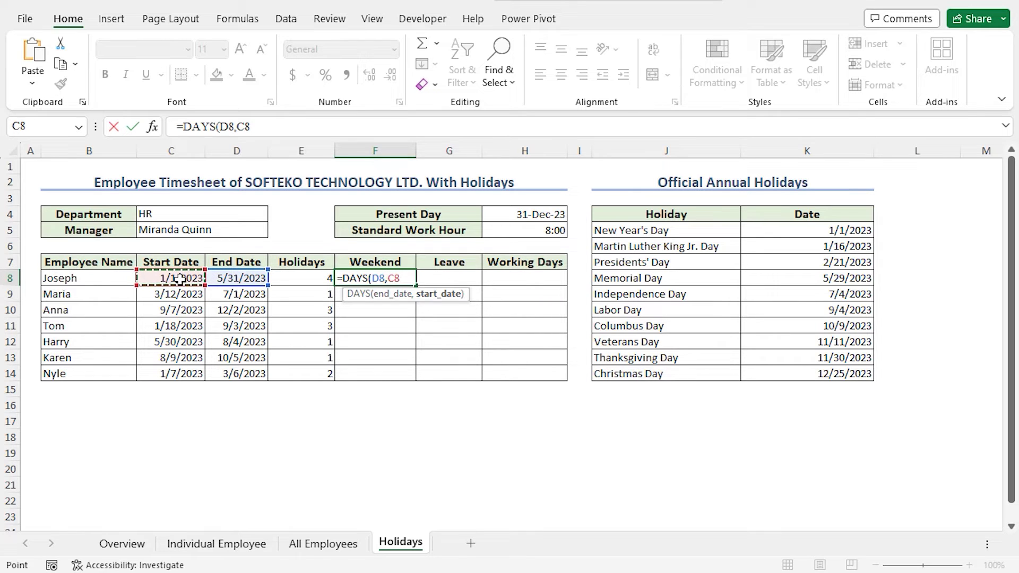
# Subtract NETWORKDAYS(C8,D8) to complete =DAYS(D8,C8)-NETWORKDAYS(C8,D8) in F8
pyautogui.write(')')
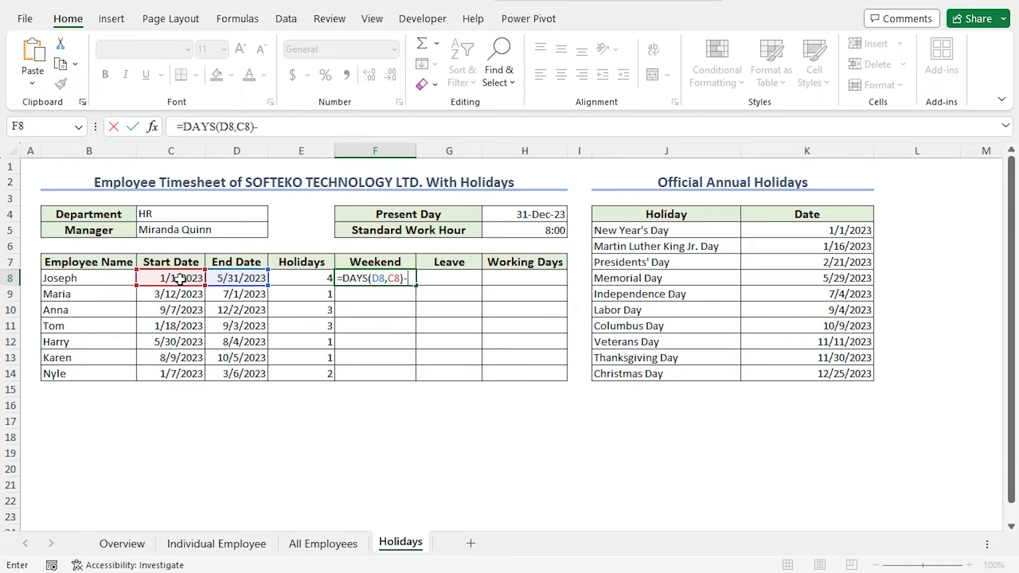
pyautogui.write('-net')
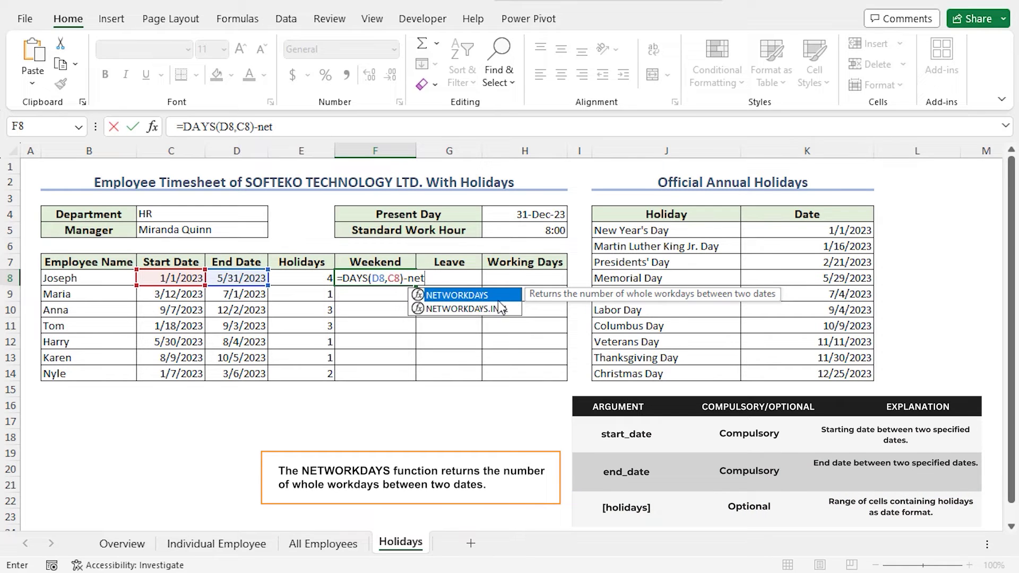
pyautogui.press('Tab')
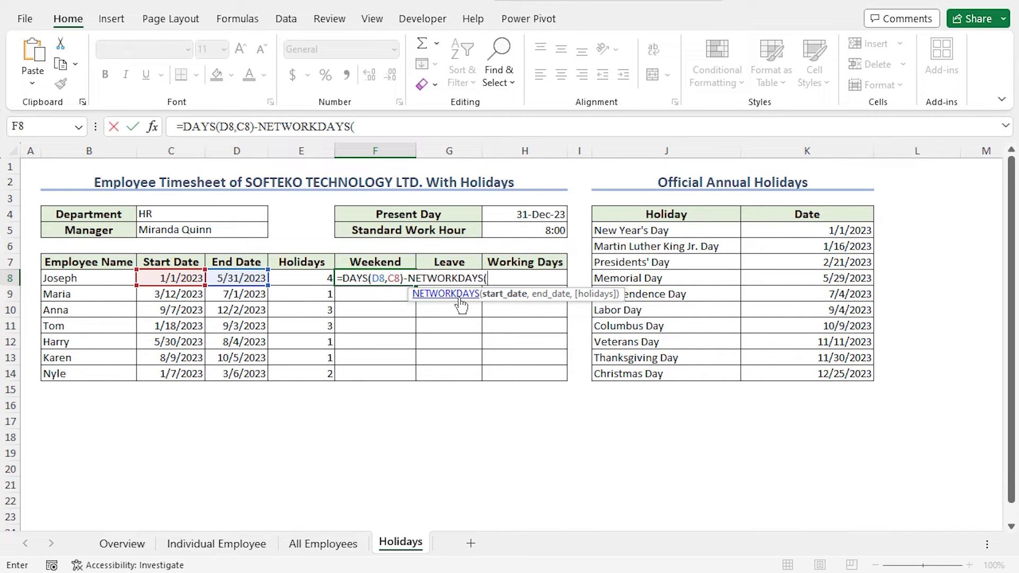
pyautogui.click(173, 278)
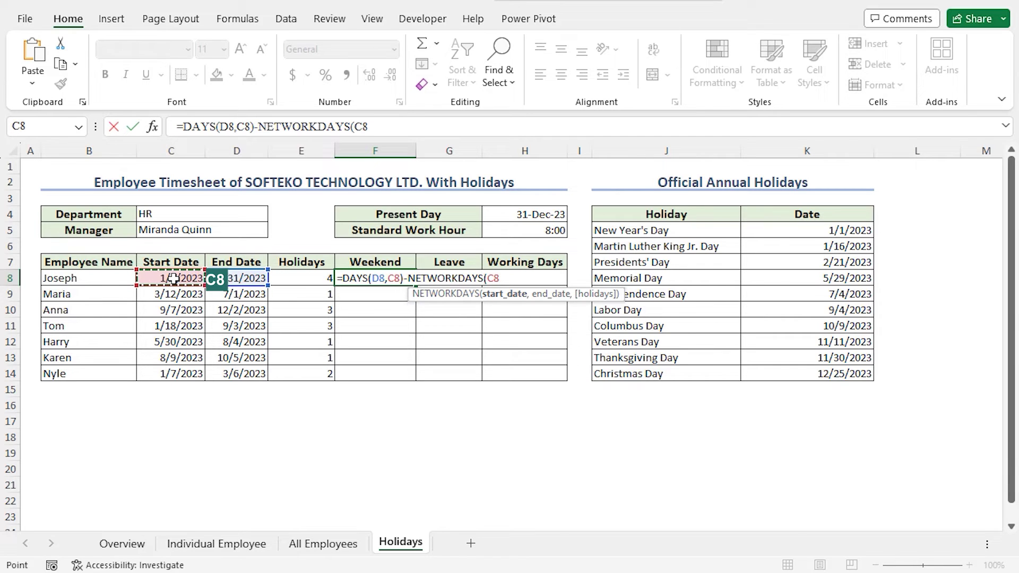
pyautogui.write(',')
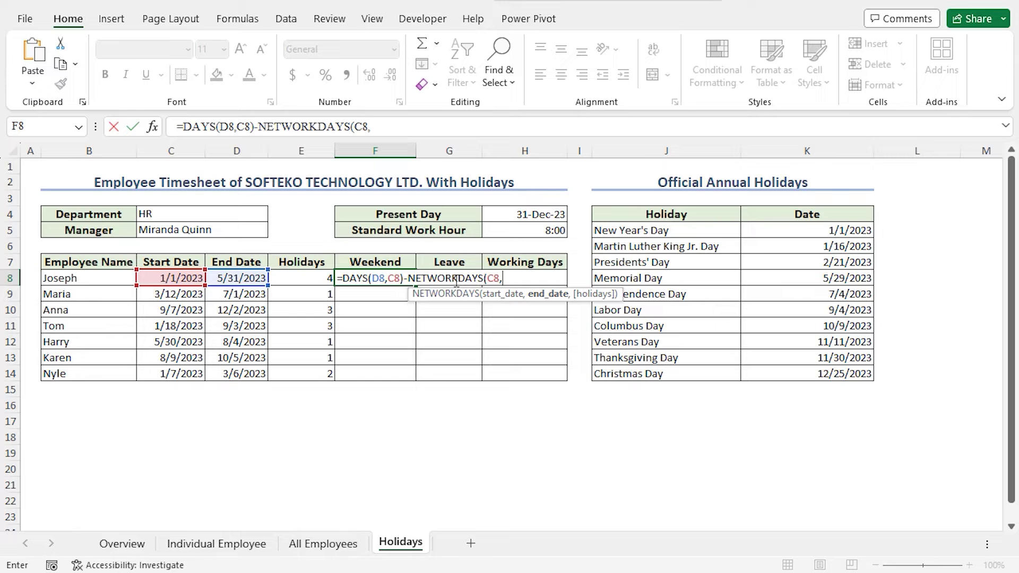
pyautogui.click(229, 278)
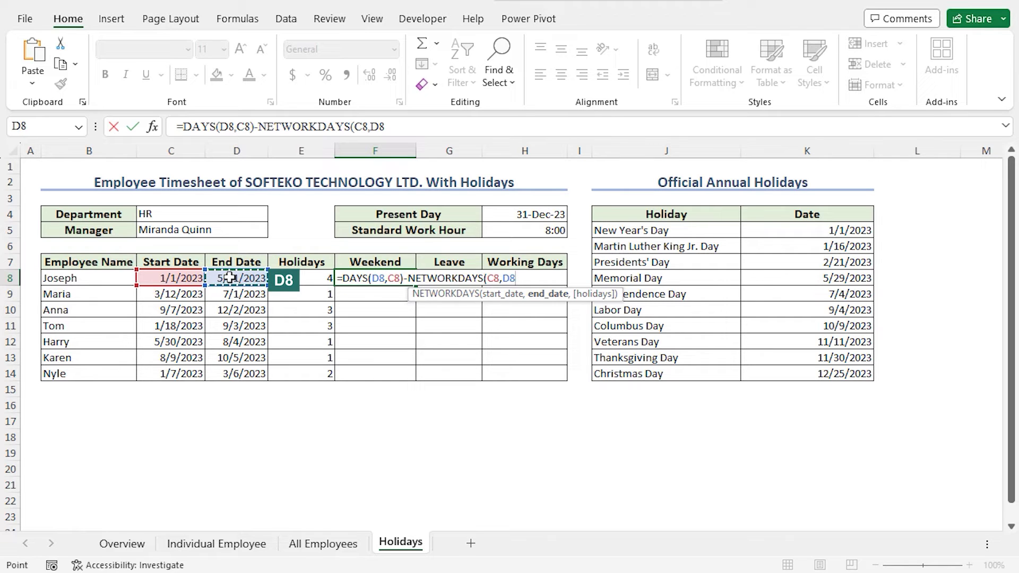
pyautogui.write(')')
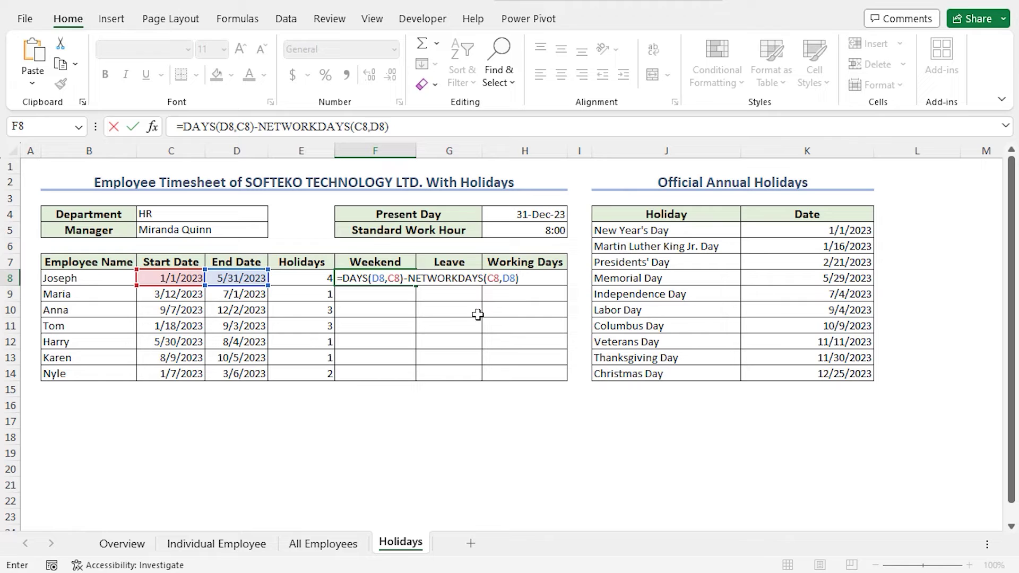
pyautogui.press('Return')
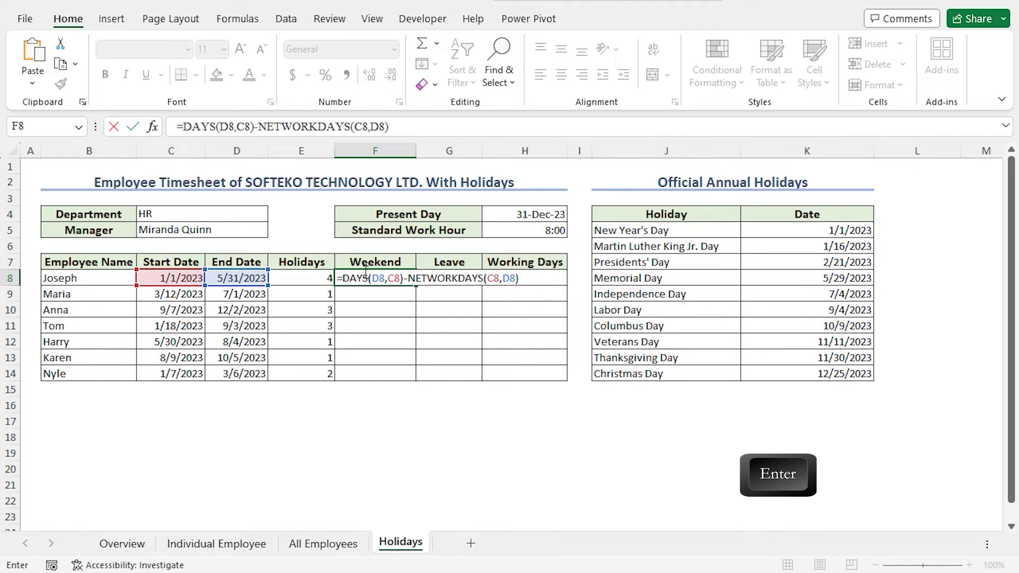
pyautogui.press('Return')
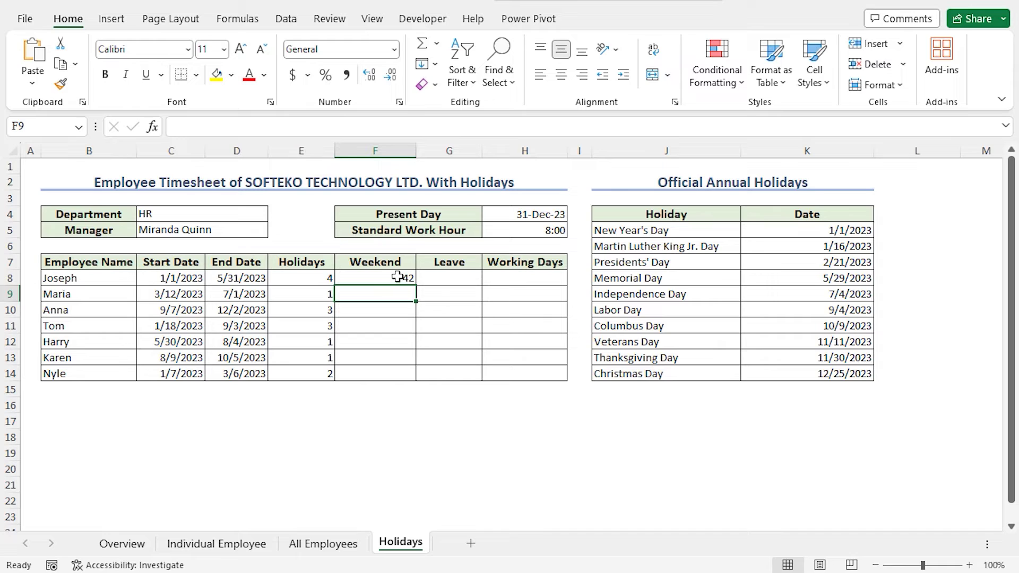
# Copy the weekend formula down to F14, giving 42, 31, 24, 65, 17, 15, 17
pyautogui.click(398, 277)
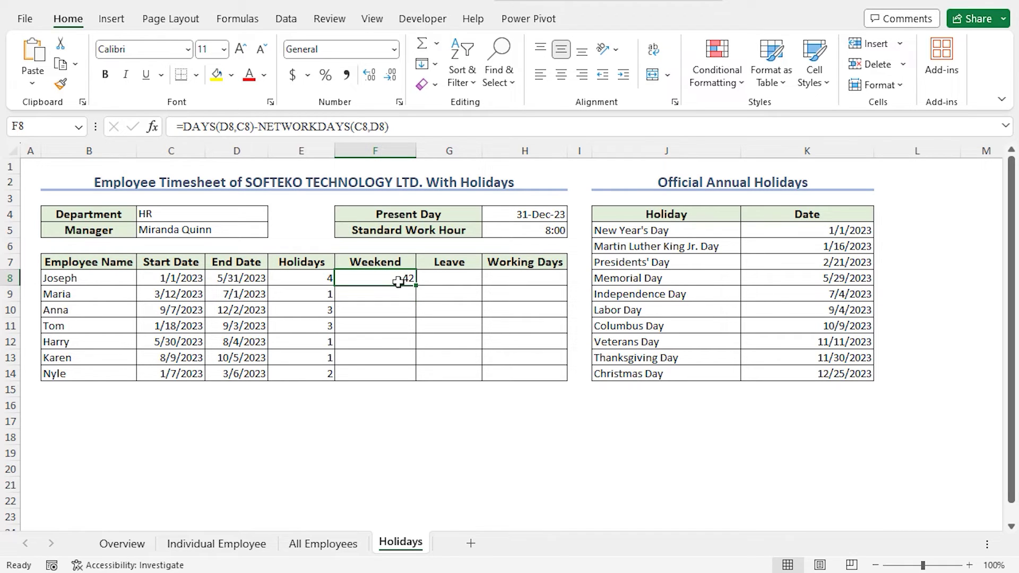
pyautogui.moveTo(417, 286); pyautogui.dragTo(416, 287)
pyautogui.doubleClick(417, 286)
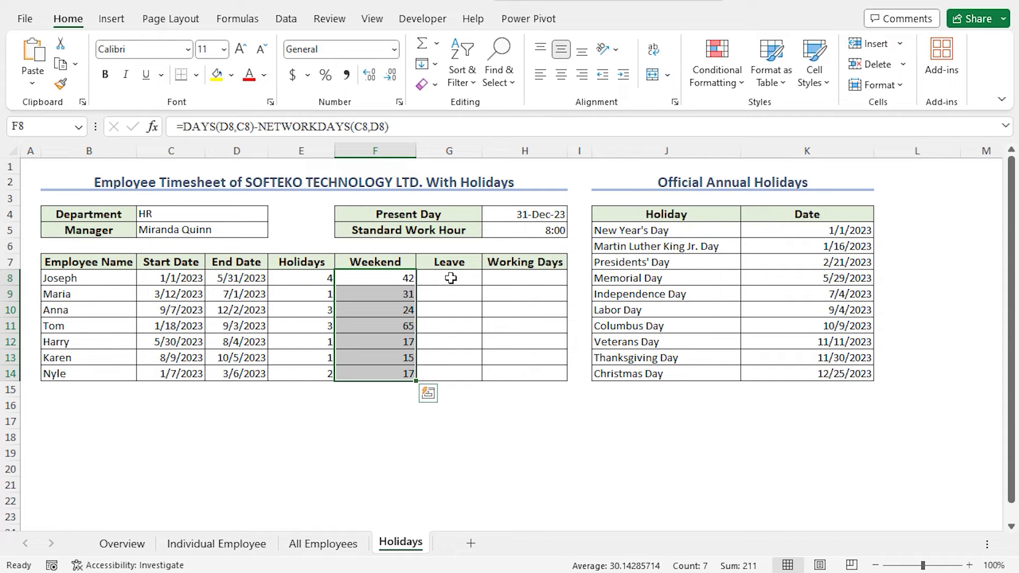
# Type the leave days 5, 3, 2, 7, 2, 2 and 3 down G8:G14
pyautogui.click(440, 276)
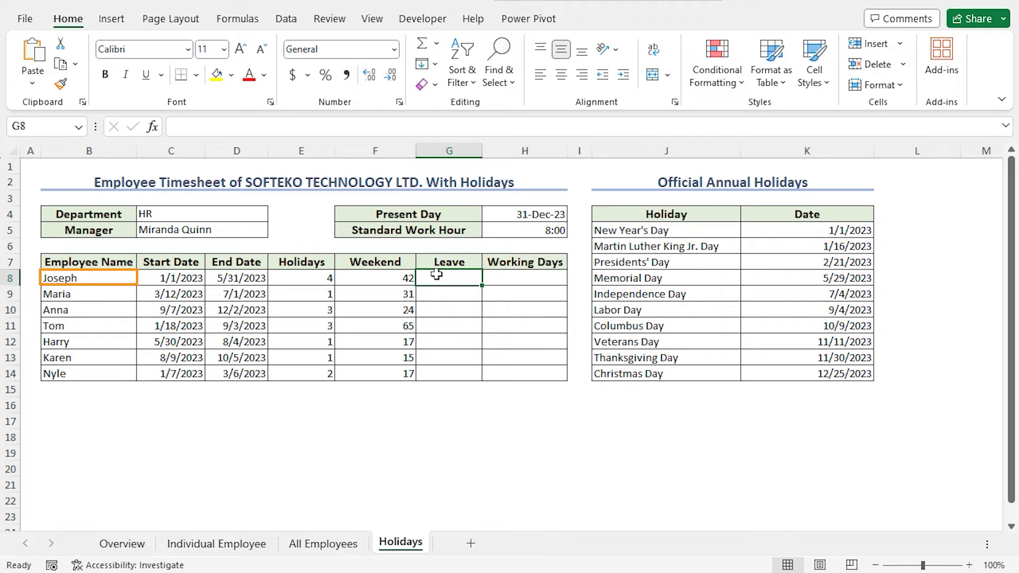
pyautogui.write('5')
pyautogui.press('Return')
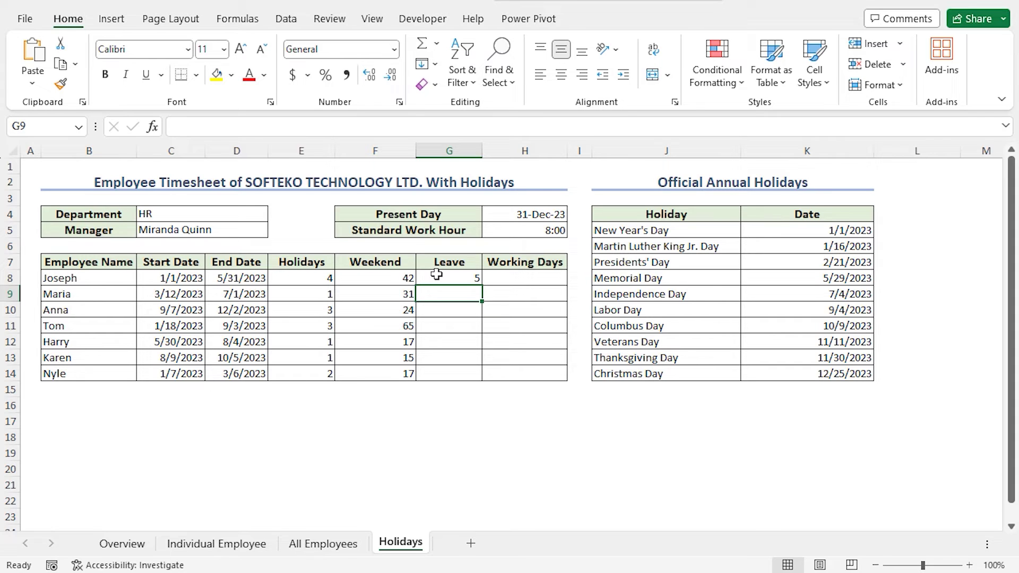
pyautogui.write('3')
pyautogui.press('Return')
pyautogui.write('2')
pyautogui.press('Return')
pyautogui.write('7')
pyautogui.press('Return')
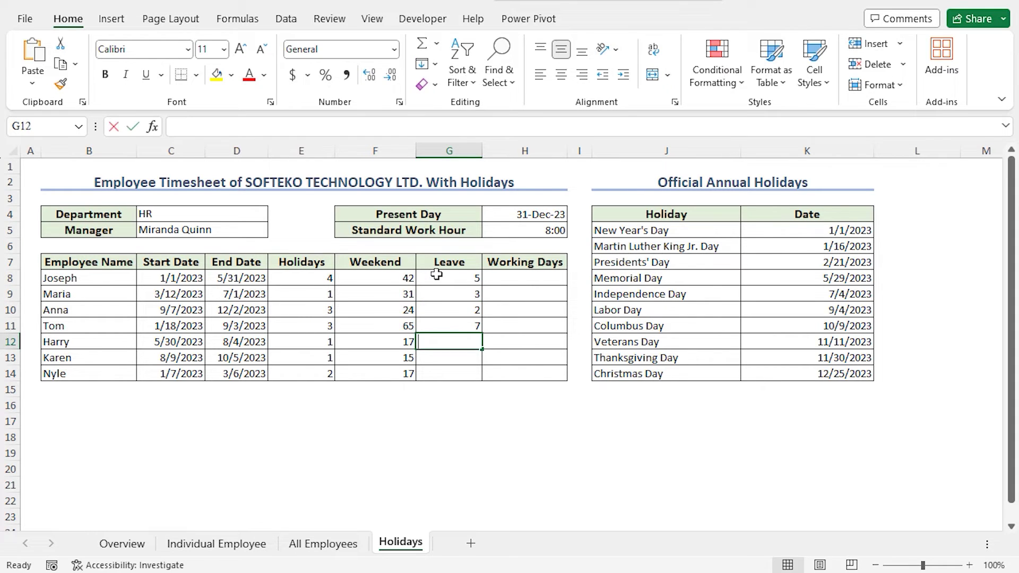
pyautogui.write('2 2')
pyautogui.press('Return')
pyautogui.write('3')
pyautogui.press('Return')
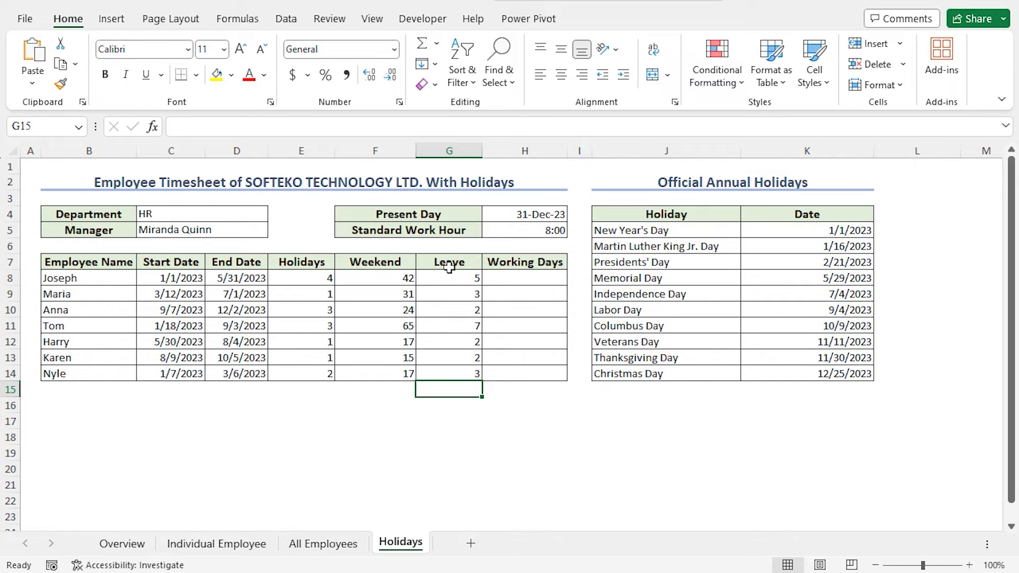
# Start H8's formula with =DAYS(D8,C8), using Joseph's end and start dates
pyautogui.click(509, 278)
pyautogui.write('=')
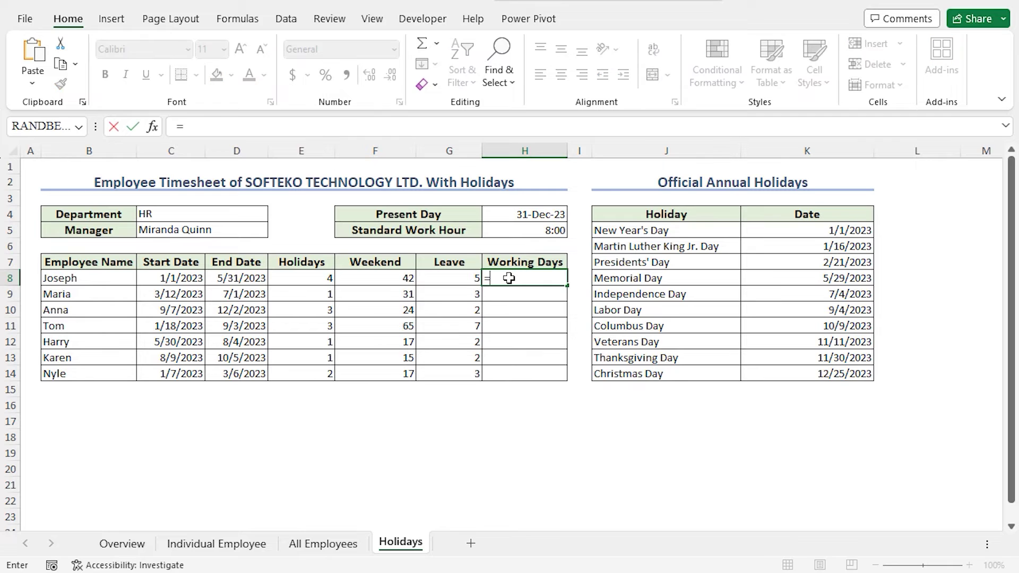
pyautogui.write('days')
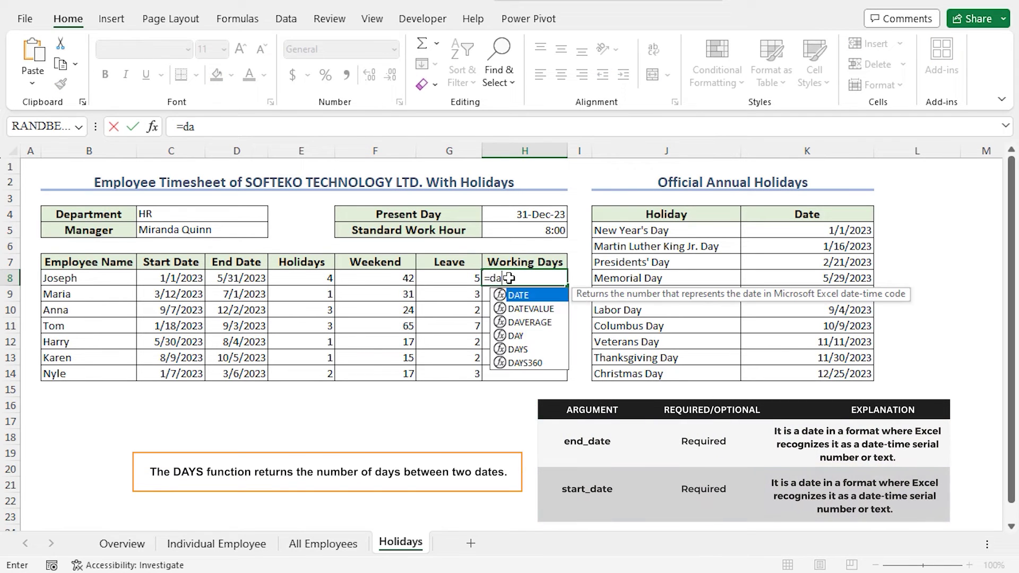
pyautogui.doubleClick(534, 297)
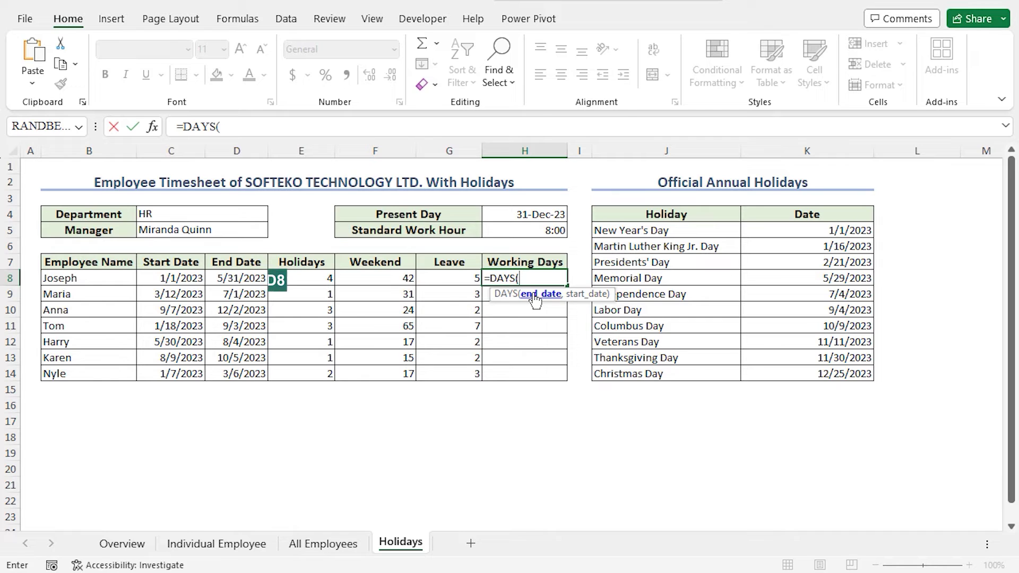
pyautogui.click(255, 278)
pyautogui.write(',')
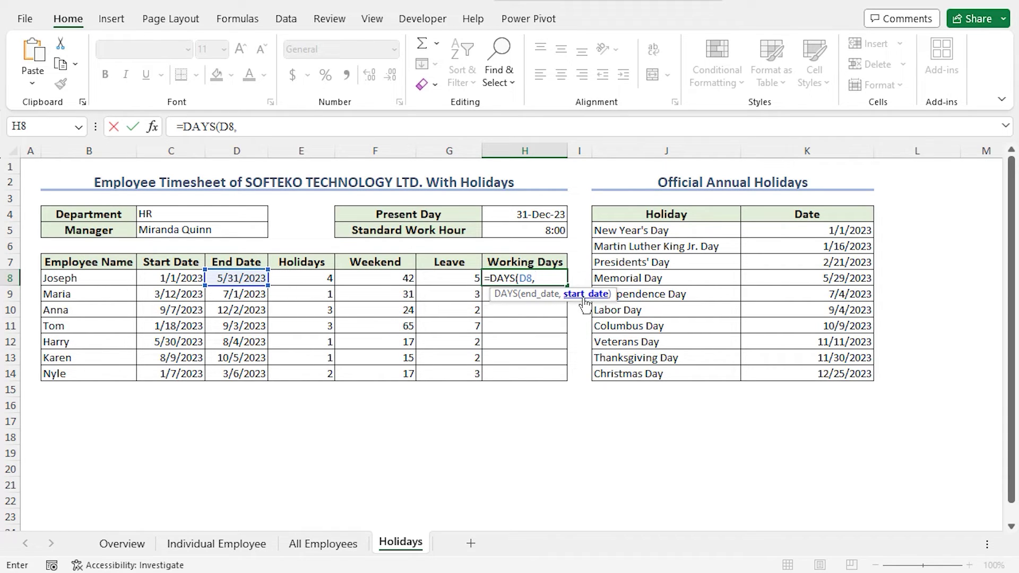
pyautogui.click(188, 280)
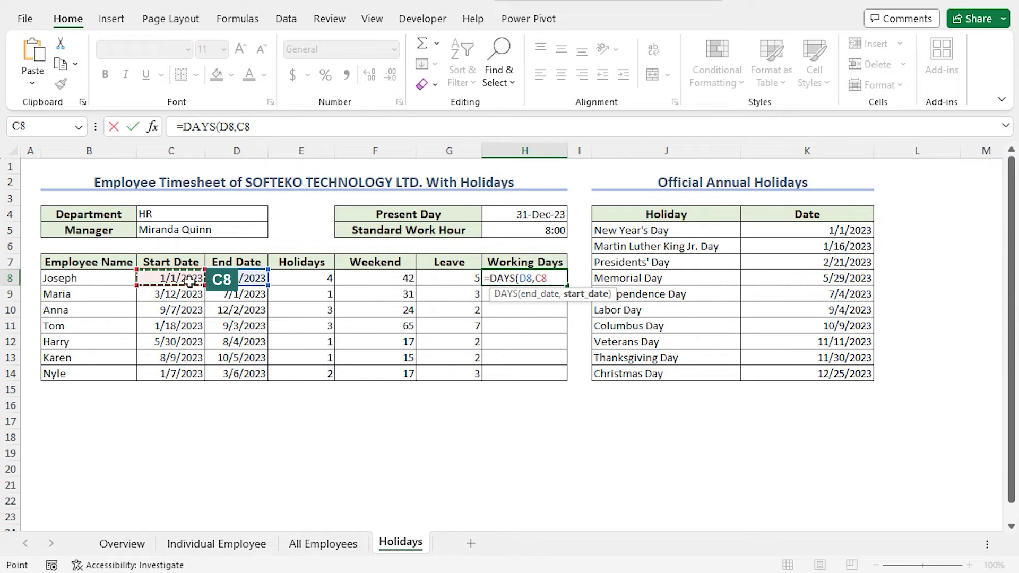
pyautogui.write(')')
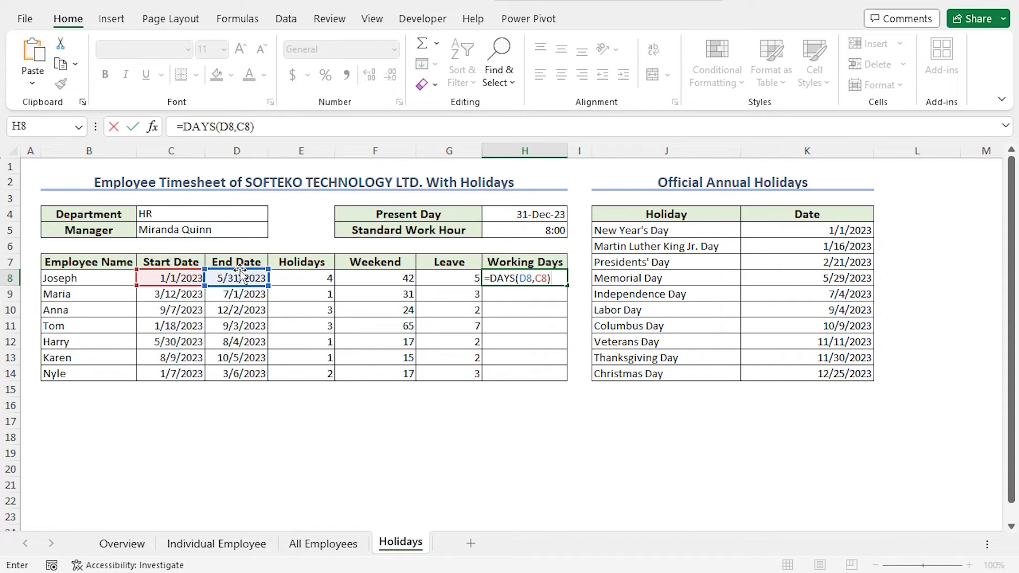
# Complete H8 as =DAYS(D8,C8)-(SUM(E8:G8))+1, subtracting holidays, weekends and leave
pyautogui.moveTo(240, 270); pyautogui.dragTo(475, 264)
pyautogui.write('-(')
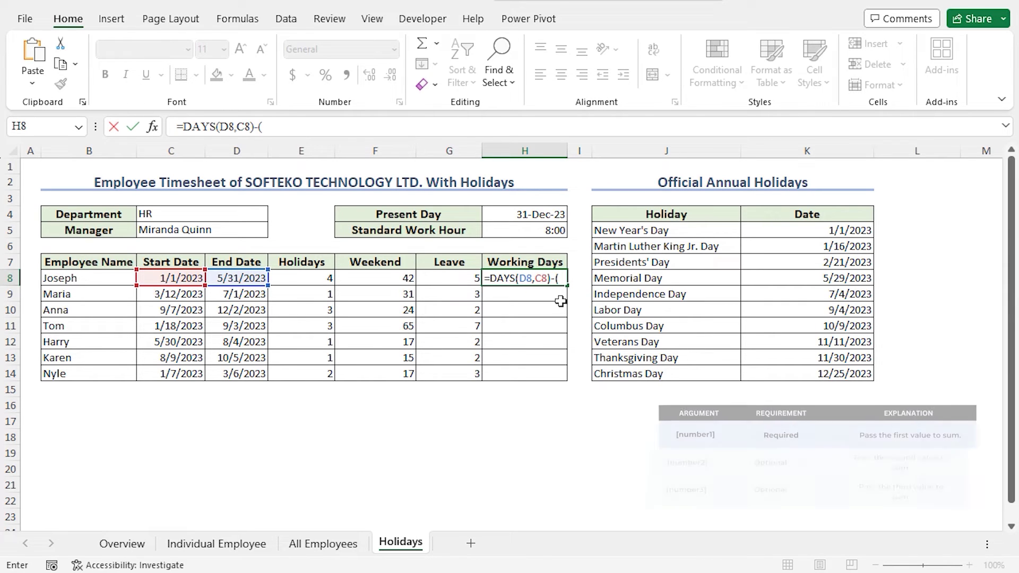
pyautogui.write('sum')
pyautogui.press('Tab')
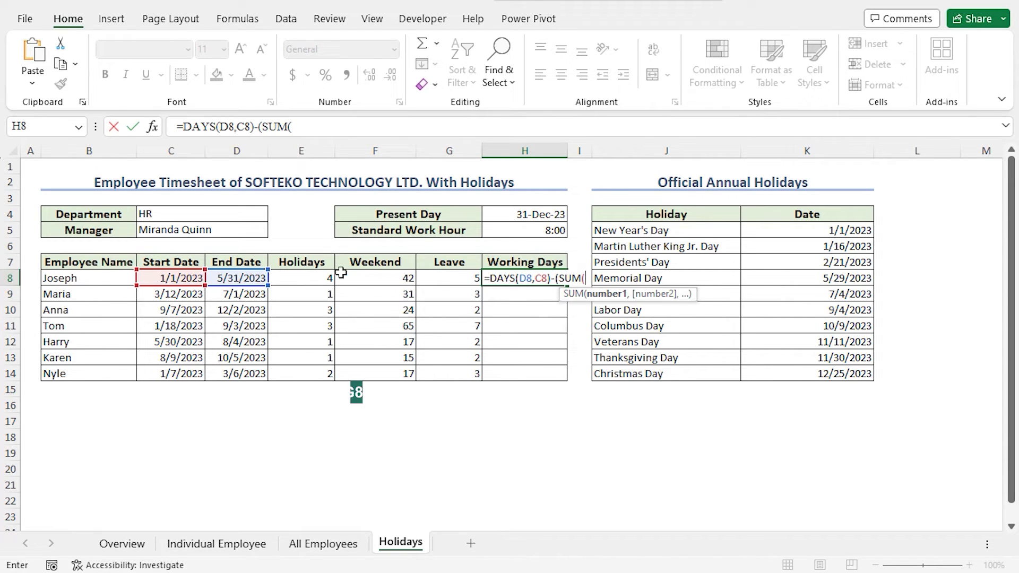
pyautogui.moveTo(325, 278); pyautogui.dragTo(445, 285)
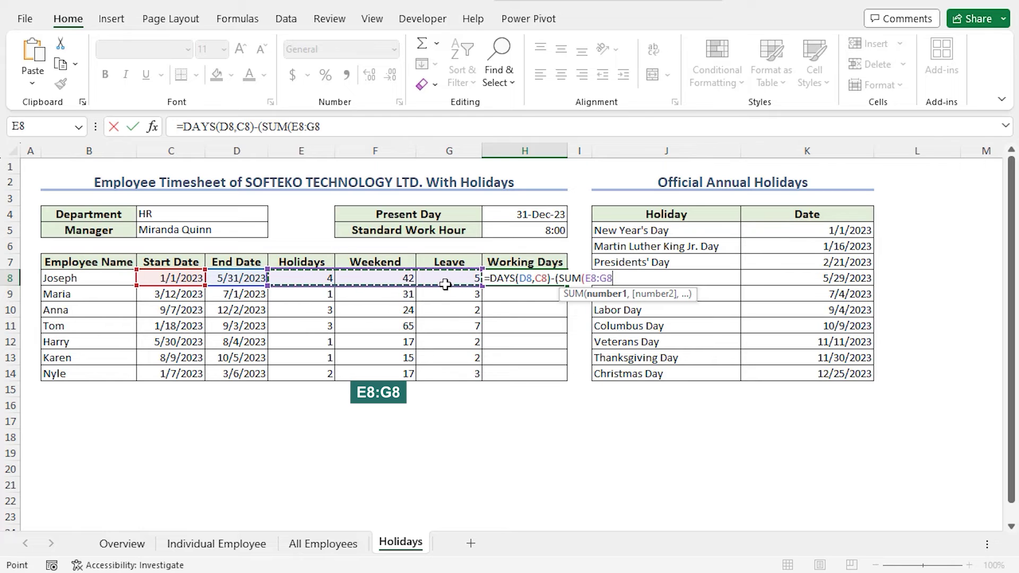
pyautogui.write(')')
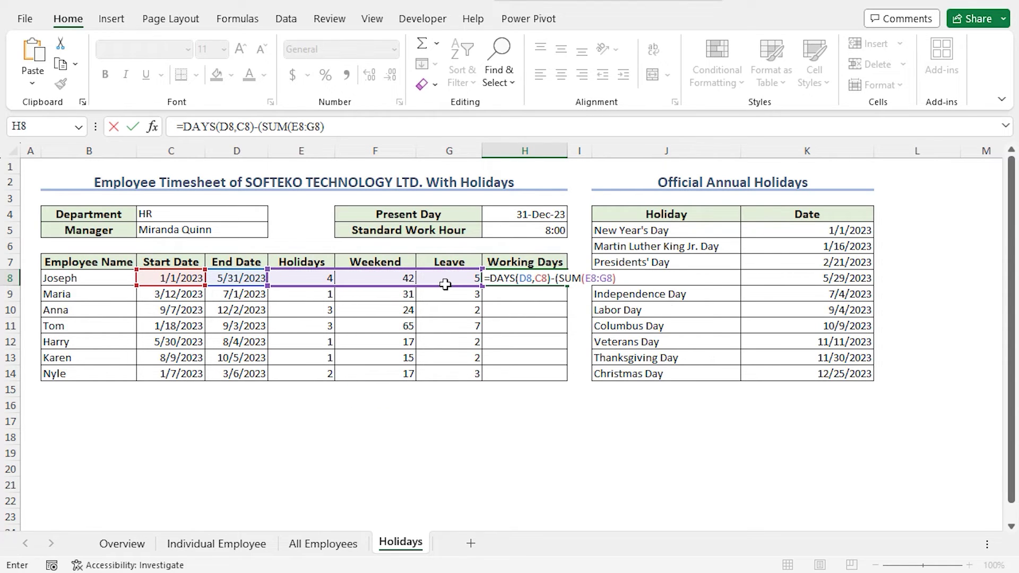
pyautogui.write(')')
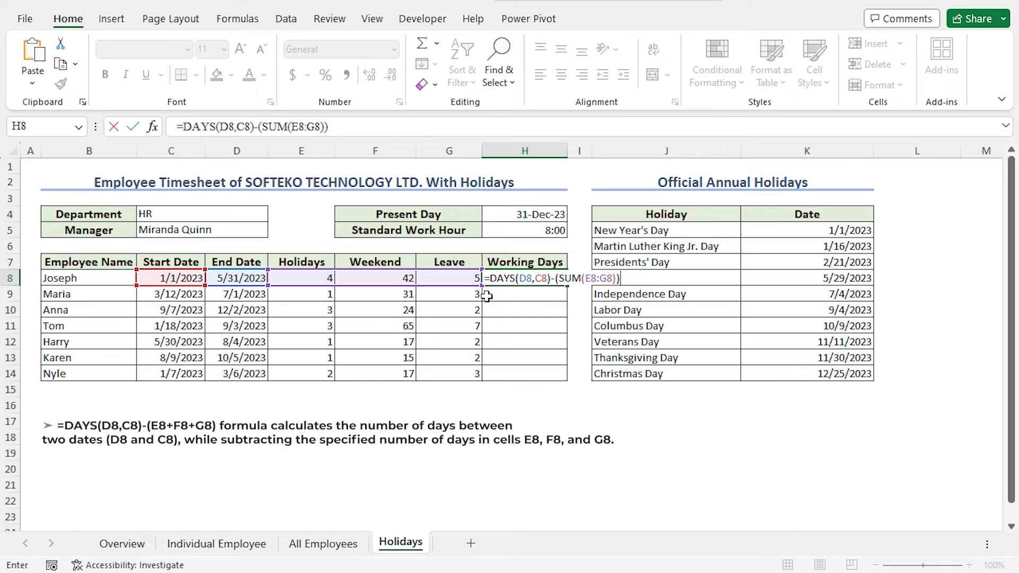
pyautogui.press('F2')
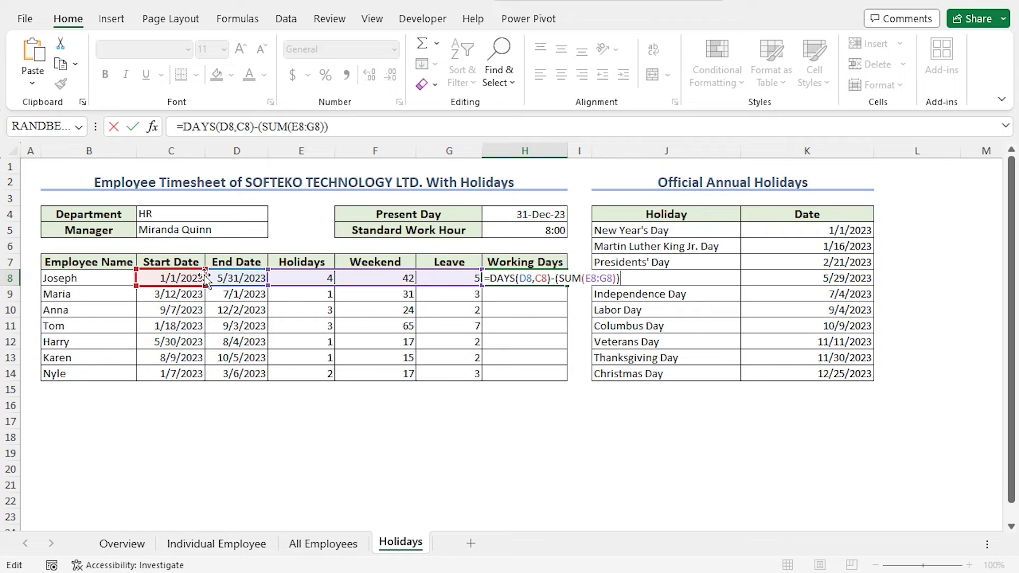
pyautogui.write('+1')
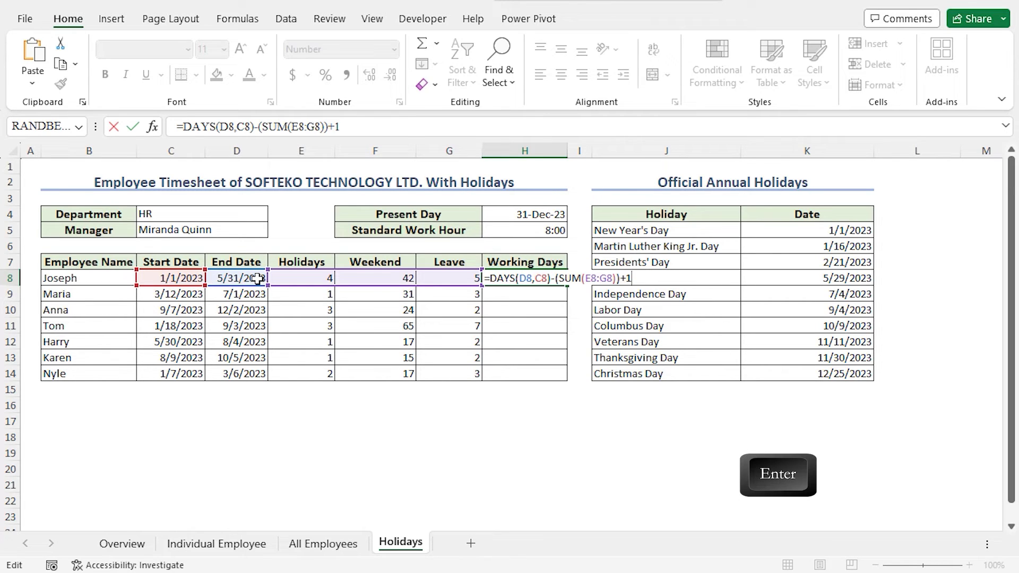
pyautogui.press('Return')
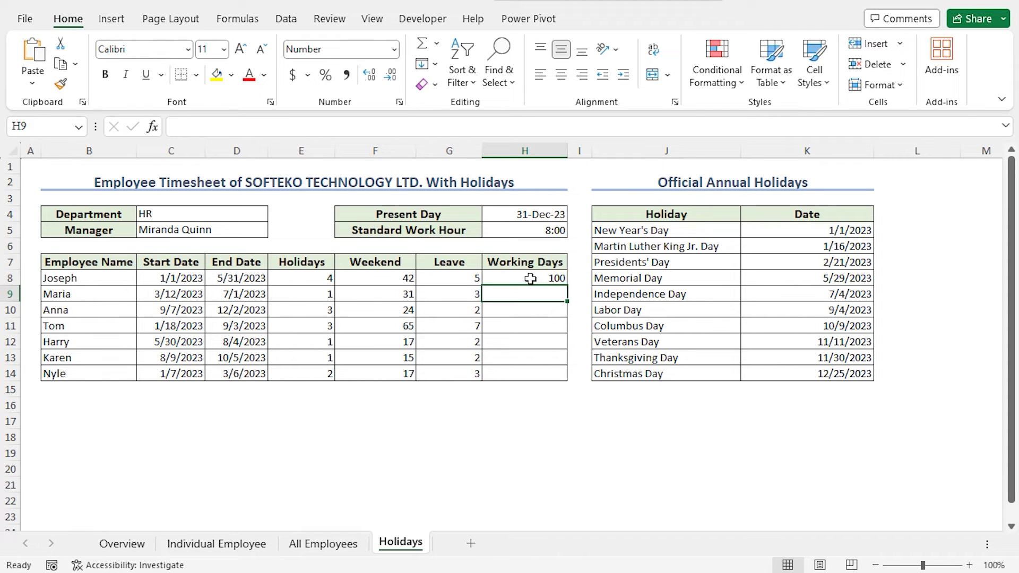
# Fill the formula down to H14, giving 100, 77, 58, 154, 47, 40, 37
pyautogui.click(528, 278)
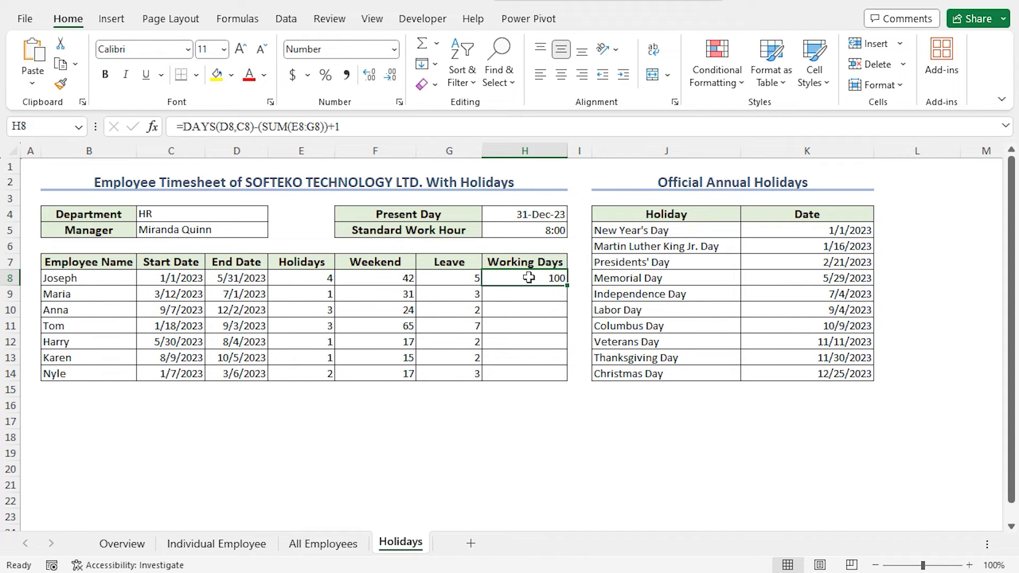
pyautogui.doubleClick(567, 286)
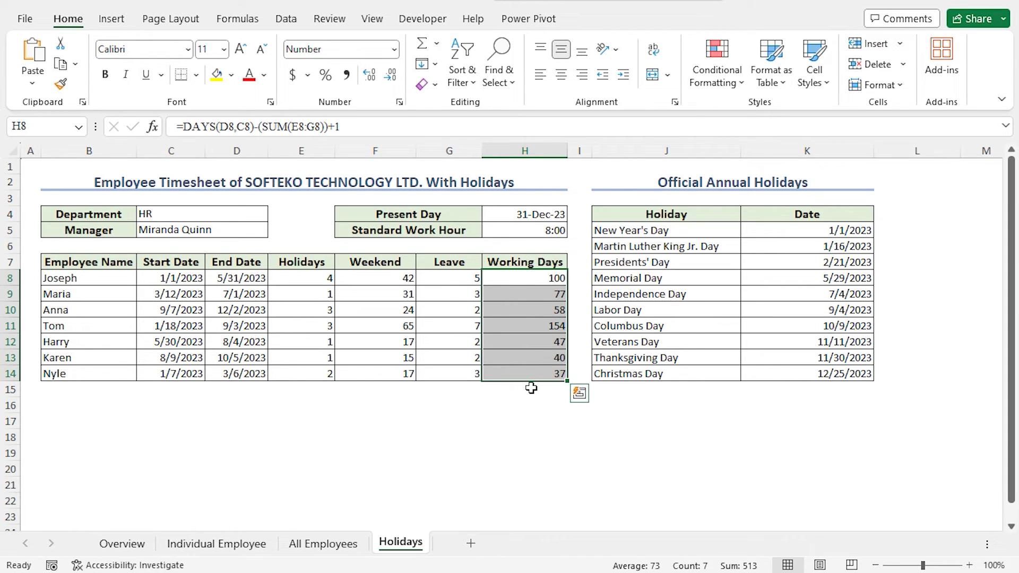
pyautogui.press('Escape')
# Add Range1 covering H8:H14 as an editable range protected by a range password
pyautogui.click(324, 20)
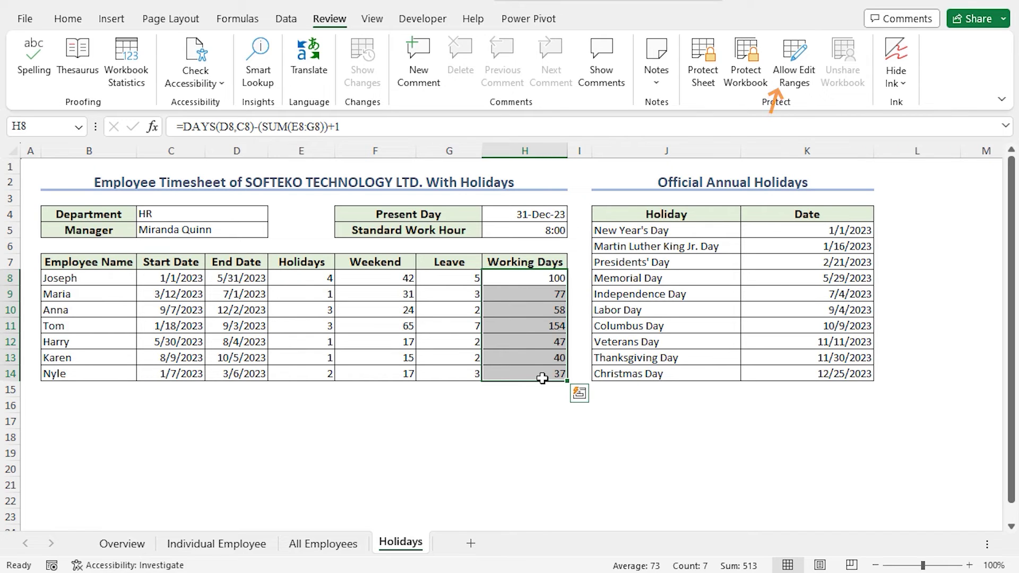
pyautogui.click(791, 75)
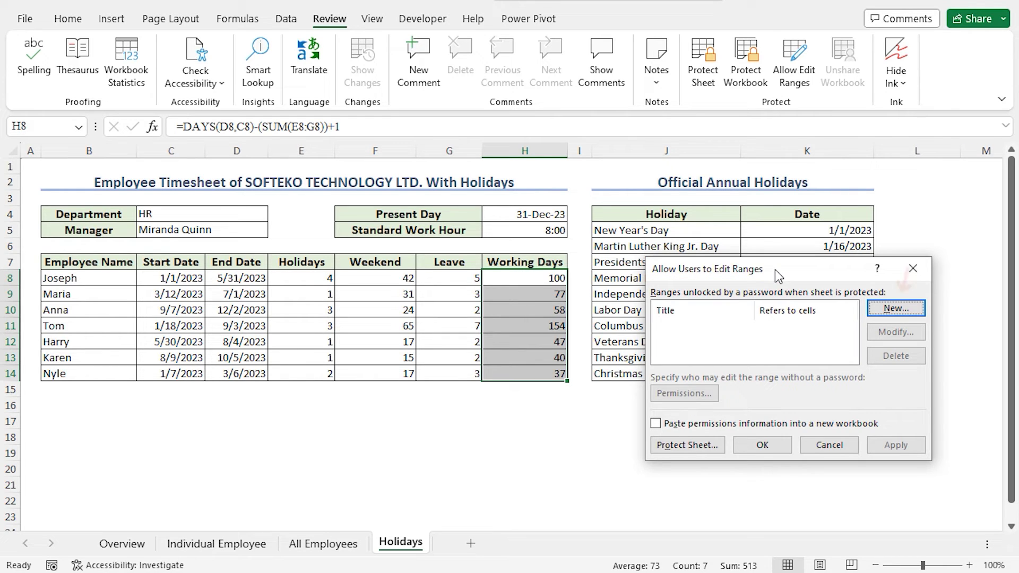
pyautogui.click(887, 308)
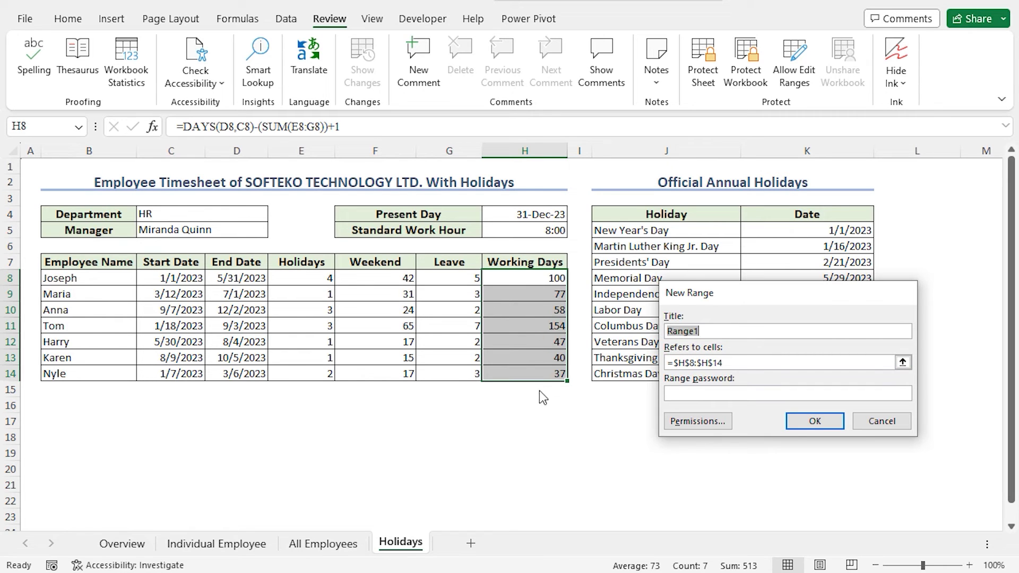
pyautogui.click(696, 394)
pyautogui.click(809, 425)
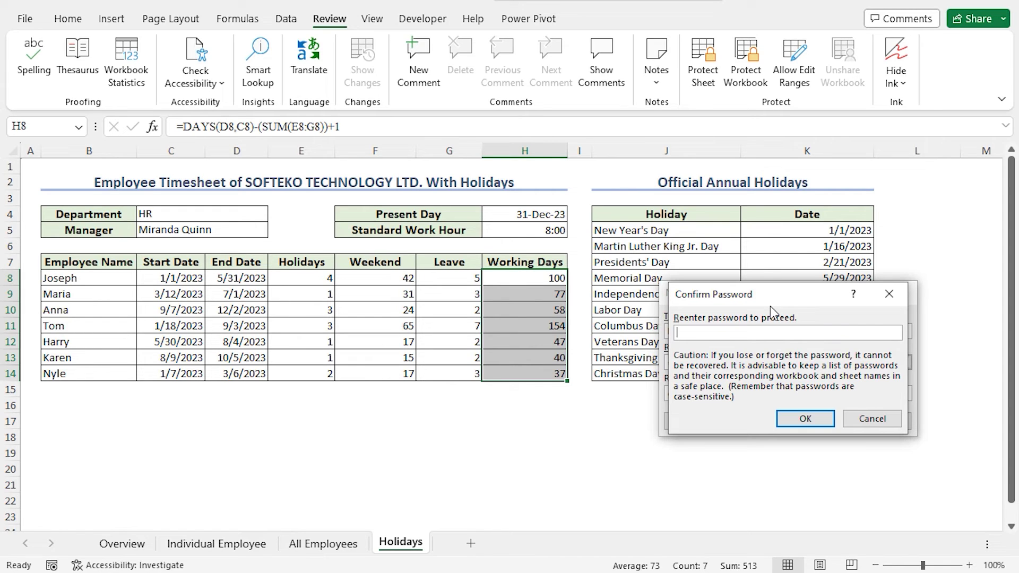
pyautogui.write('123')
pyautogui.click(797, 419)
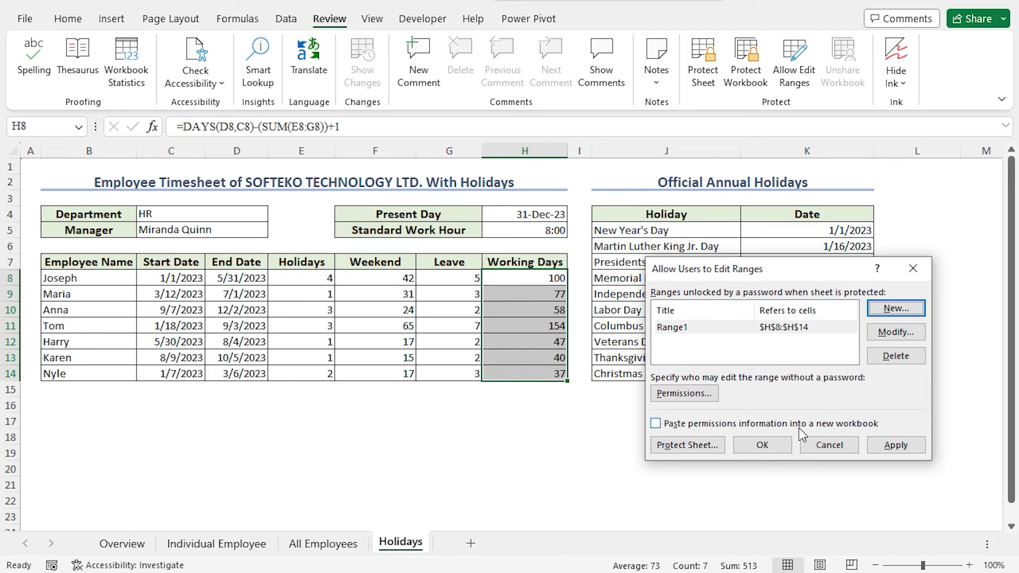
pyautogui.click(763, 445)
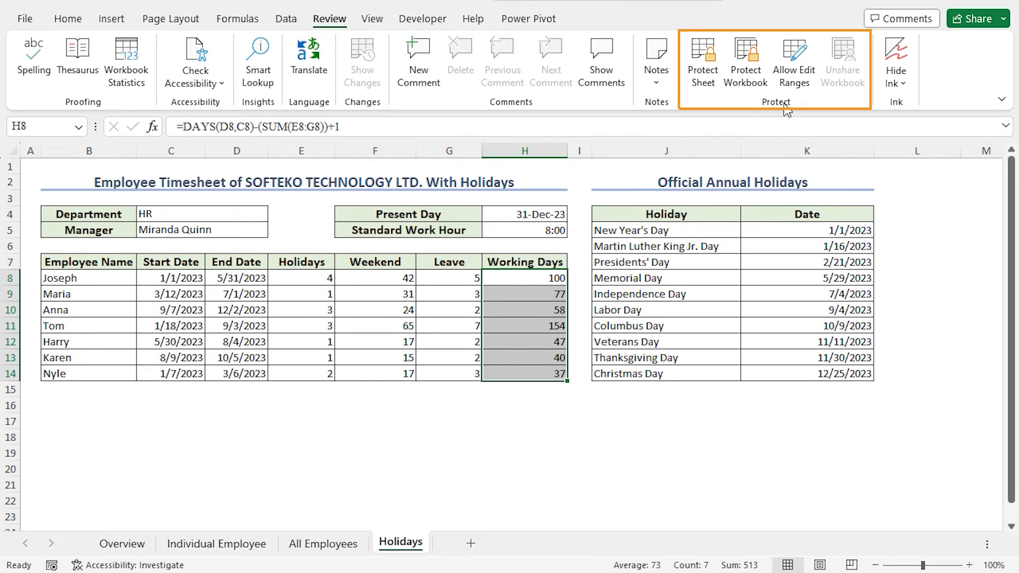
# Protect the Holidays sheet with a password, entering it twice to confirm
pyautogui.click(714, 84)
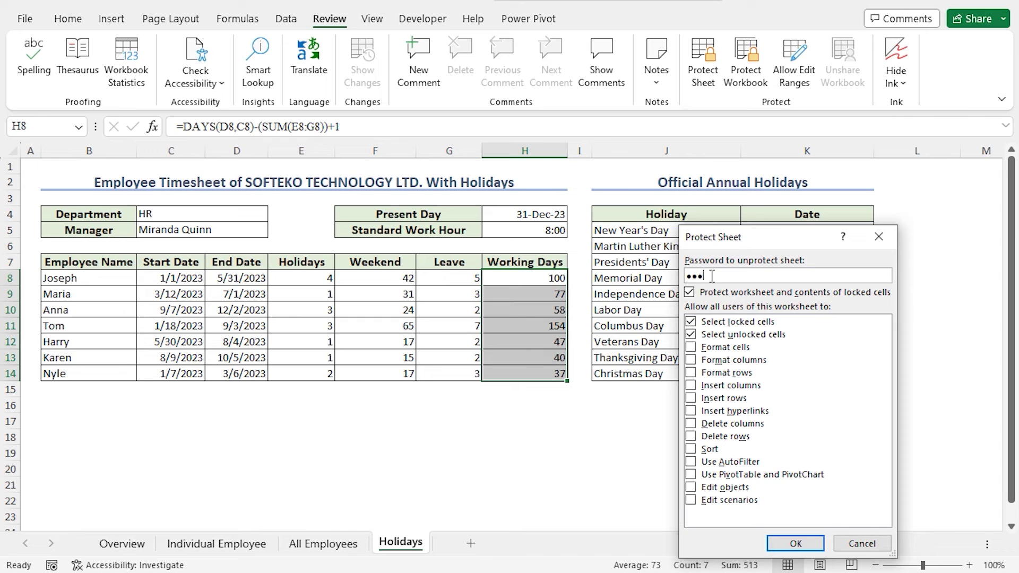
pyautogui.click(796, 543)
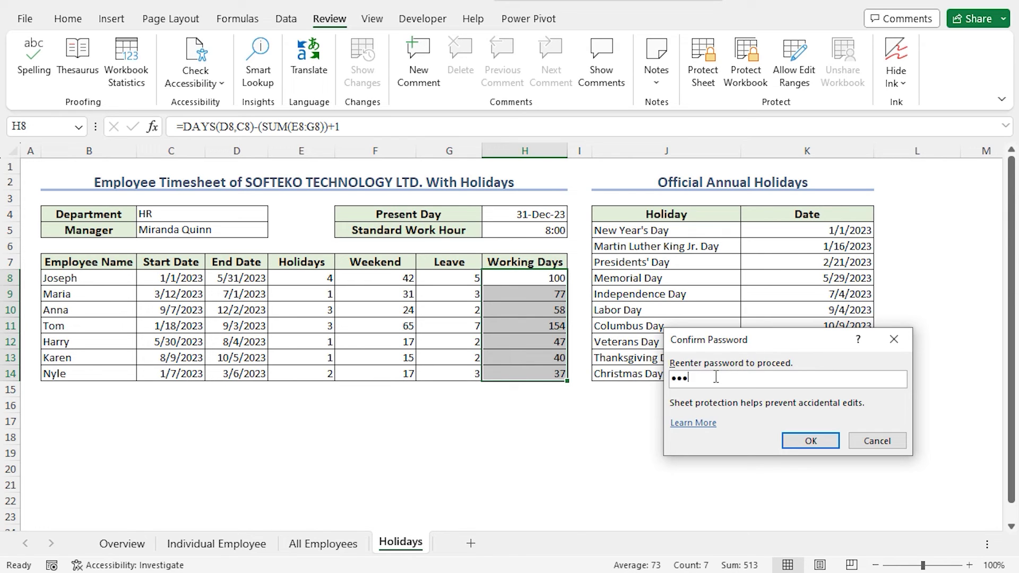
pyautogui.click(791, 441)
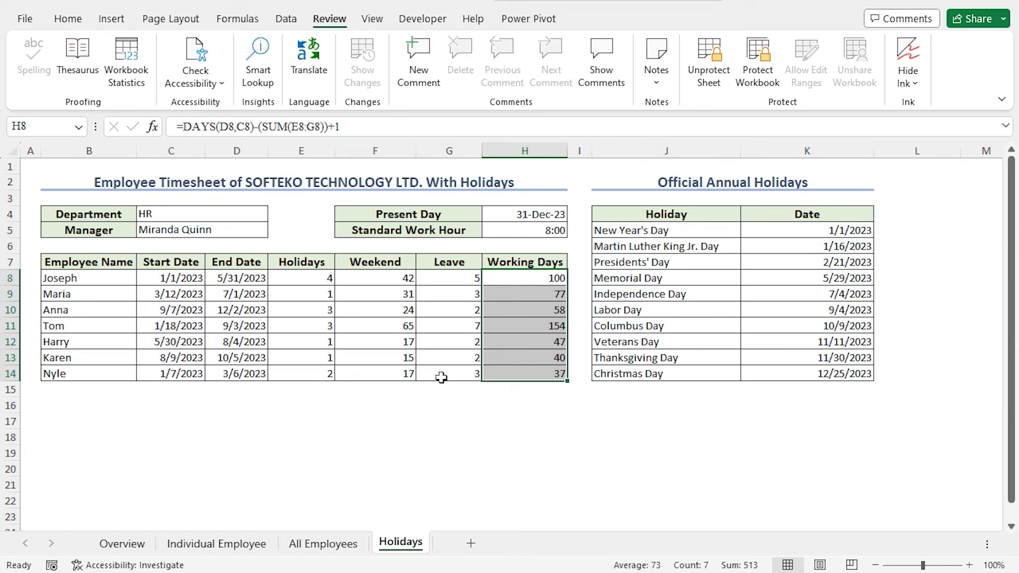
pyautogui.click(445, 376)
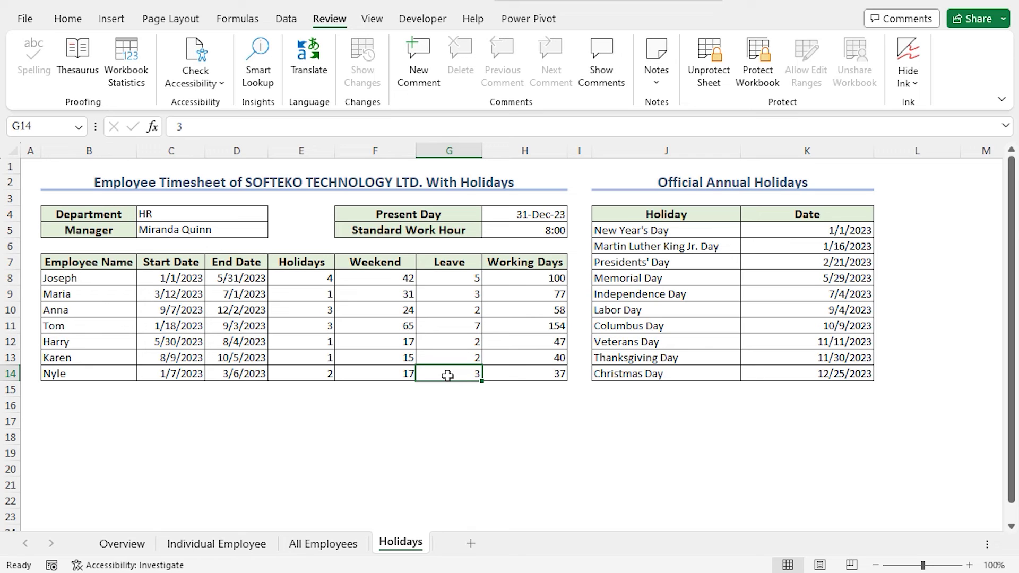
pyautogui.doubleClick(448, 375)
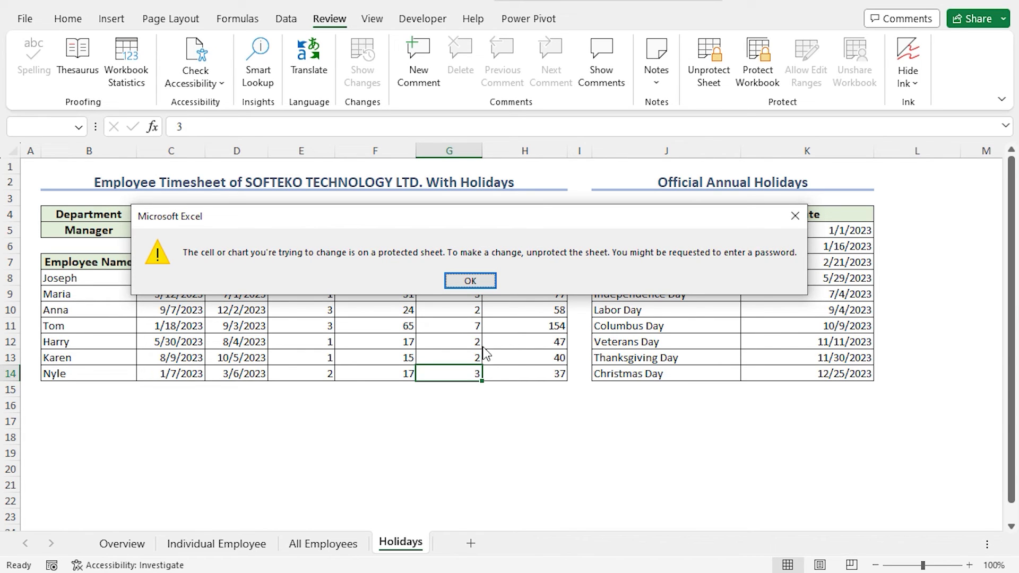
pyautogui.click(467, 280)
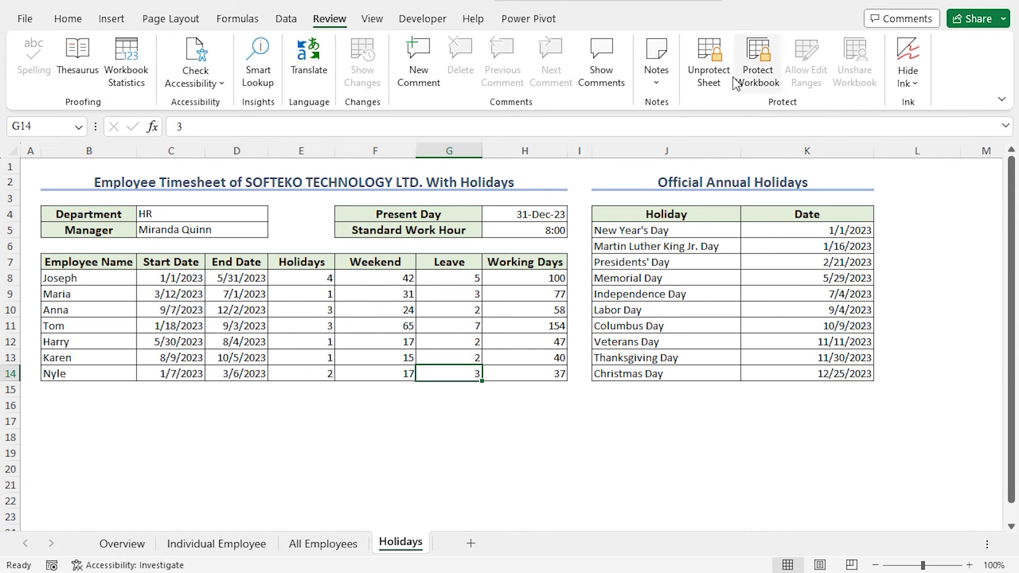
# Unprotect the sheet with its password and set G14's leave to 4, making working days 36
pyautogui.click(717, 69)
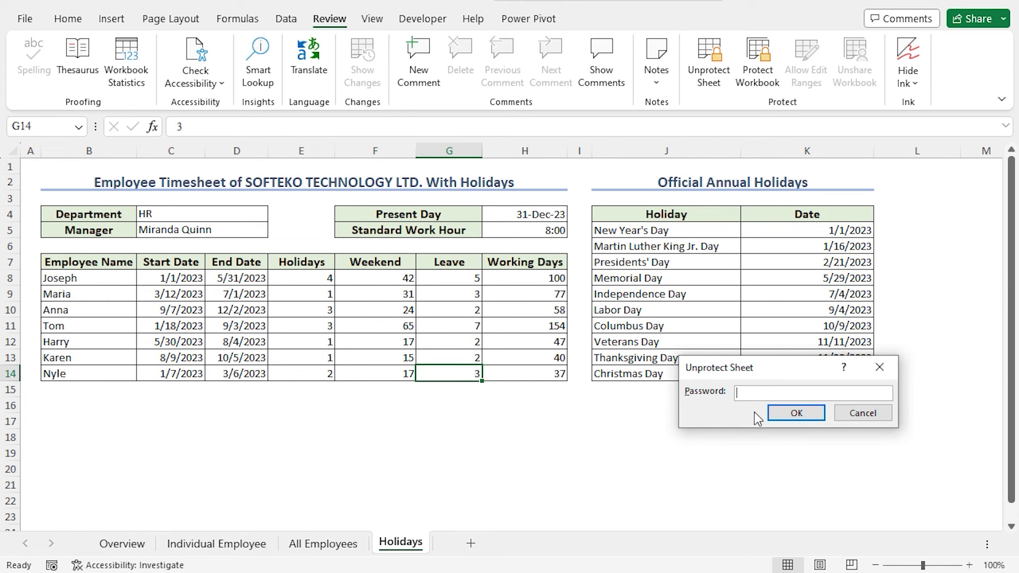
pyautogui.write('123')
pyautogui.click(797, 413)
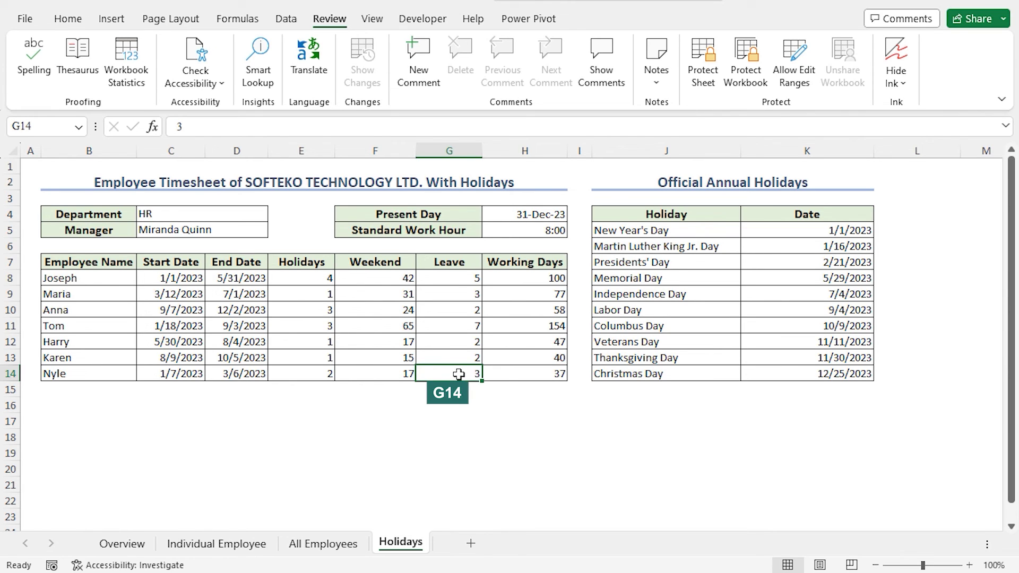
pyautogui.write('4')
pyautogui.press('Return')
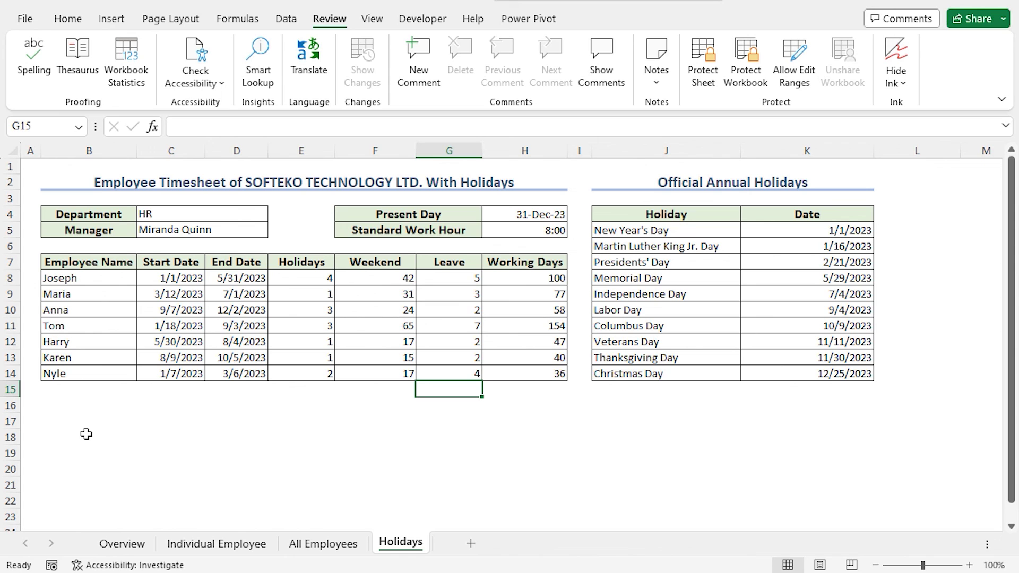
# Show the print preview and switch the page to Landscape Orientation
pyautogui.click(33, 18)
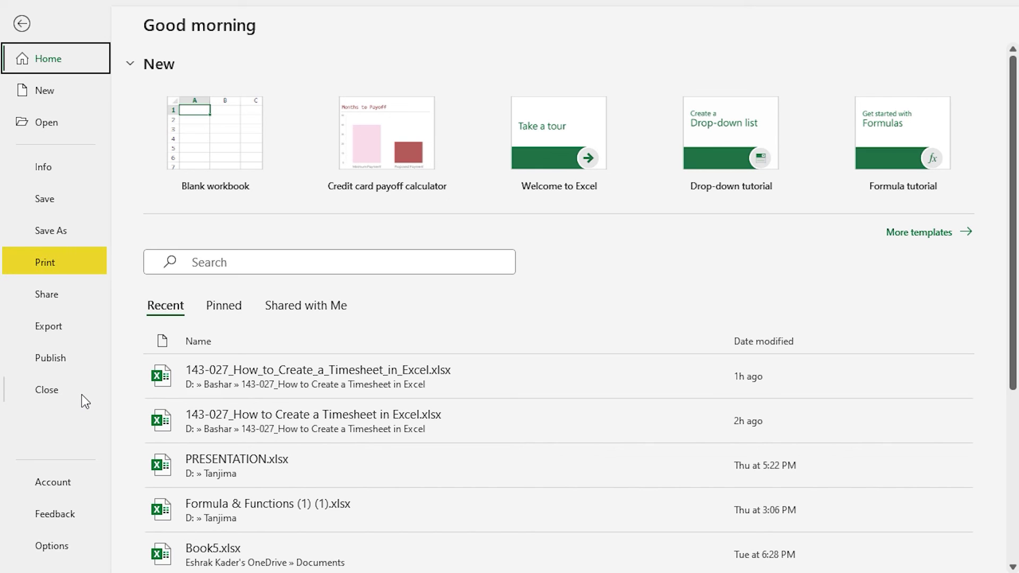
pyautogui.click(67, 264)
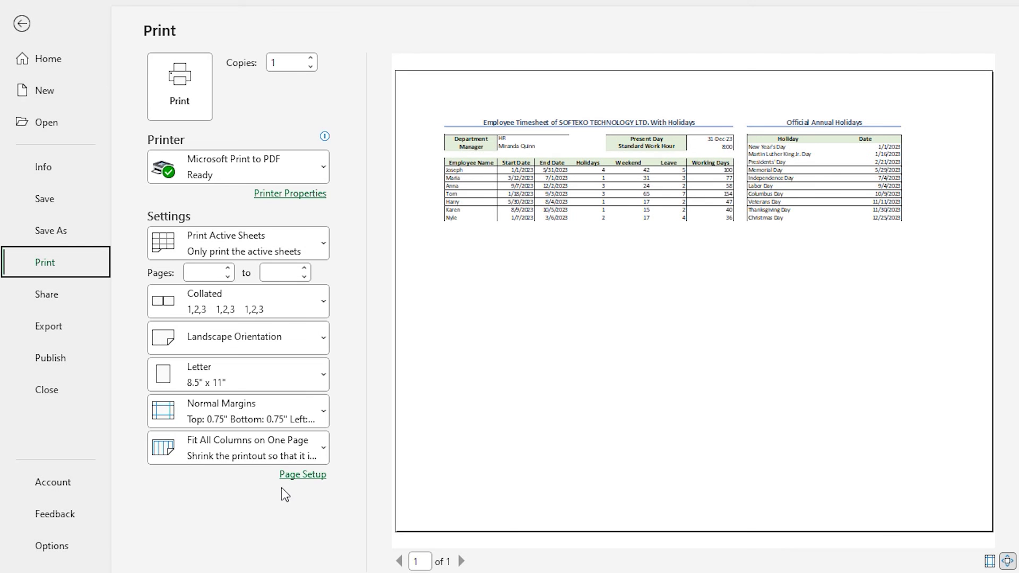
pyautogui.click(319, 339)
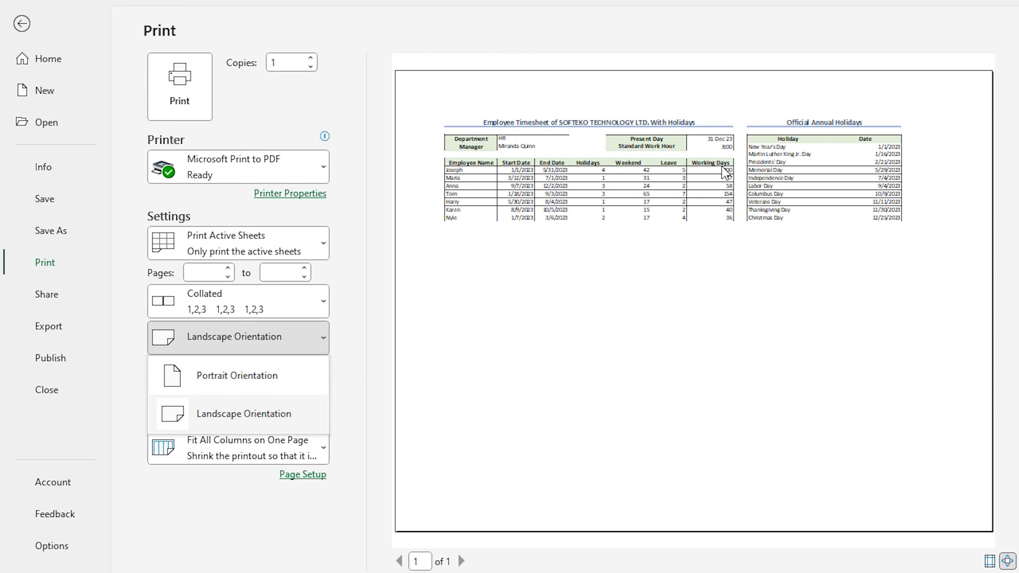
pyautogui.click(301, 413)
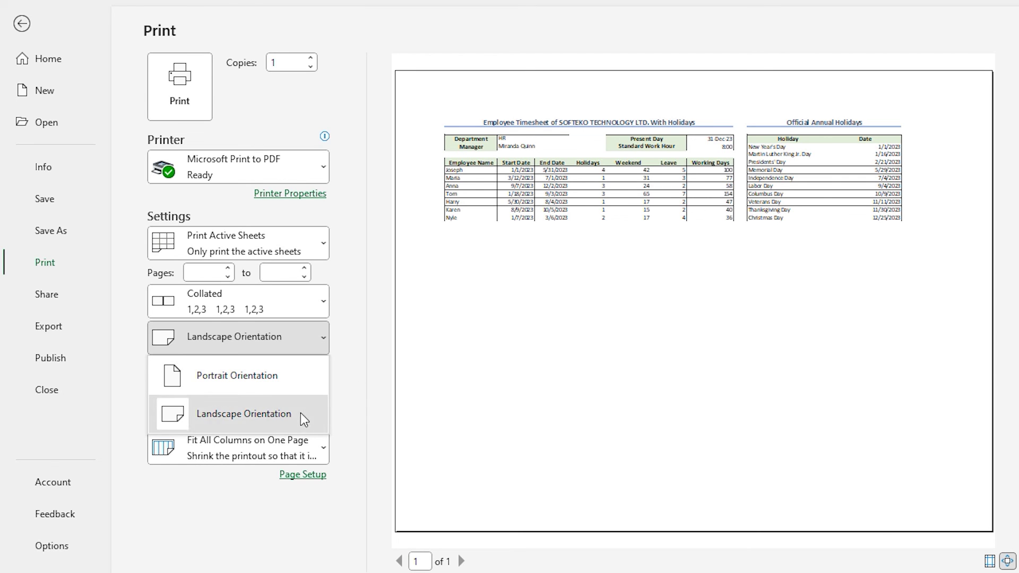